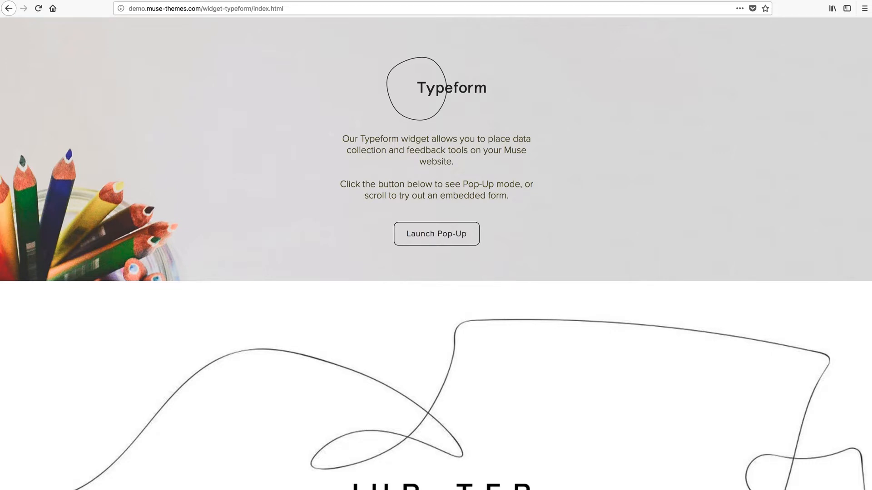
# Step: Try the existing page's Launch Pop-Up questionnaire, then close it
pyautogui.scroll(-6, 264, 377)
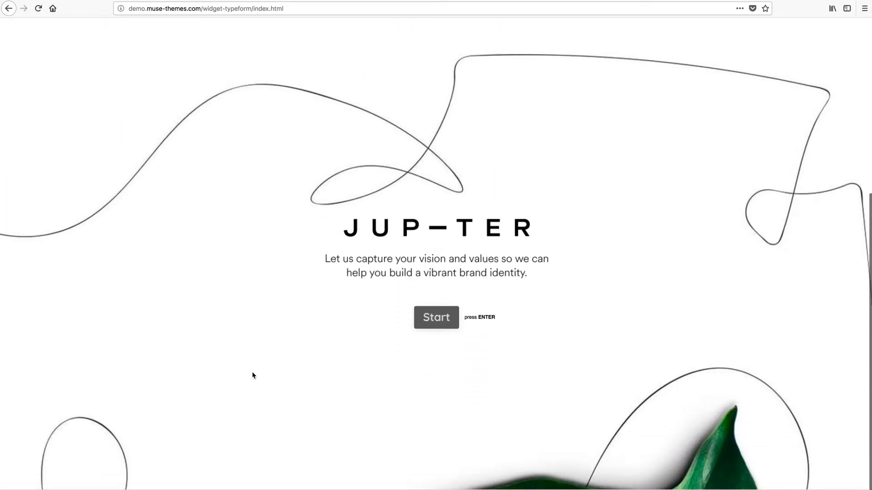
pyautogui.scroll(6, 253, 376)
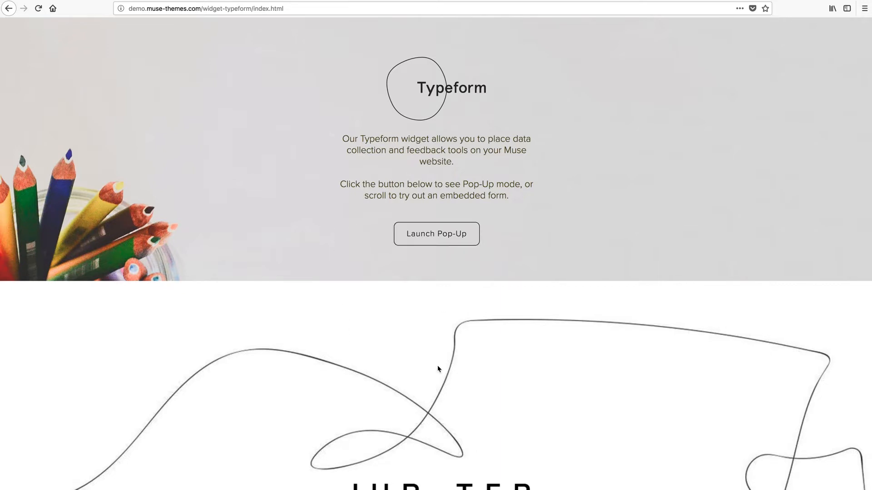
pyautogui.scroll(-3, 438, 366)
pyautogui.scroll(-3, 435, 367)
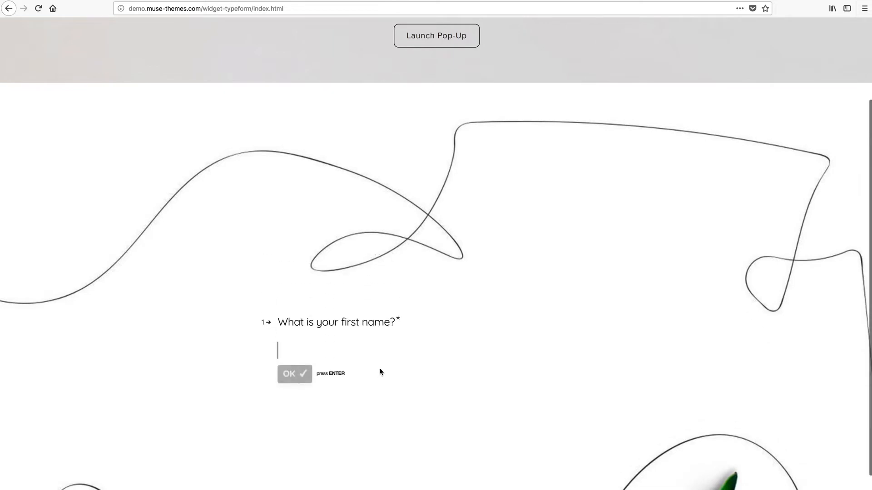
pyautogui.scroll(5, 371, 156)
pyautogui.click(443, 240)
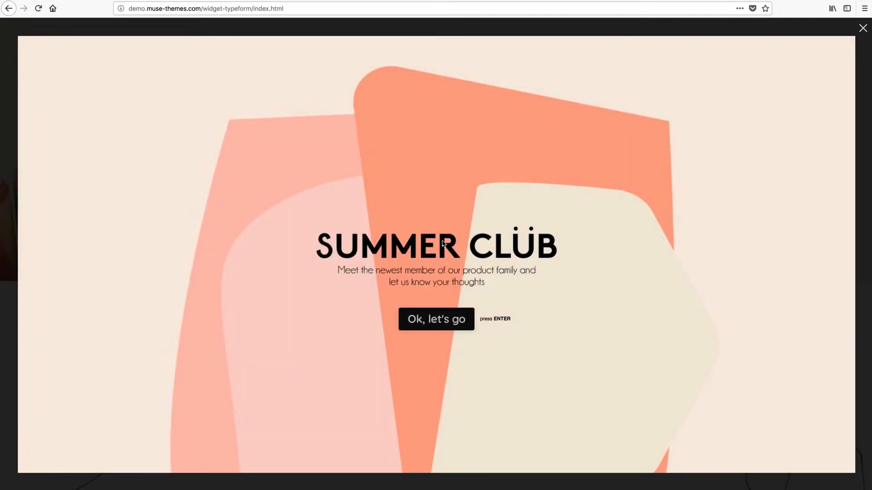
pyautogui.click(862, 29)
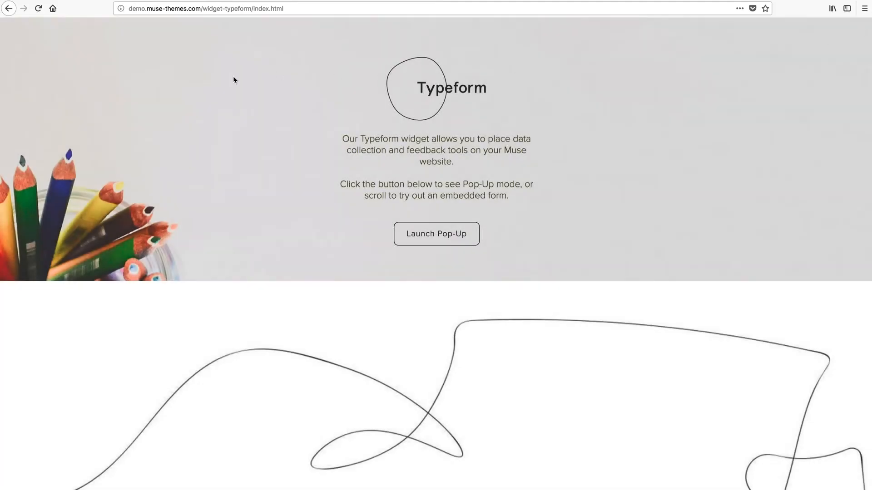
# Step: Begin a Typeform sign-up with the user's full name, e-mail address and a password
pyautogui.hotkey('ctrl', 'Tab')
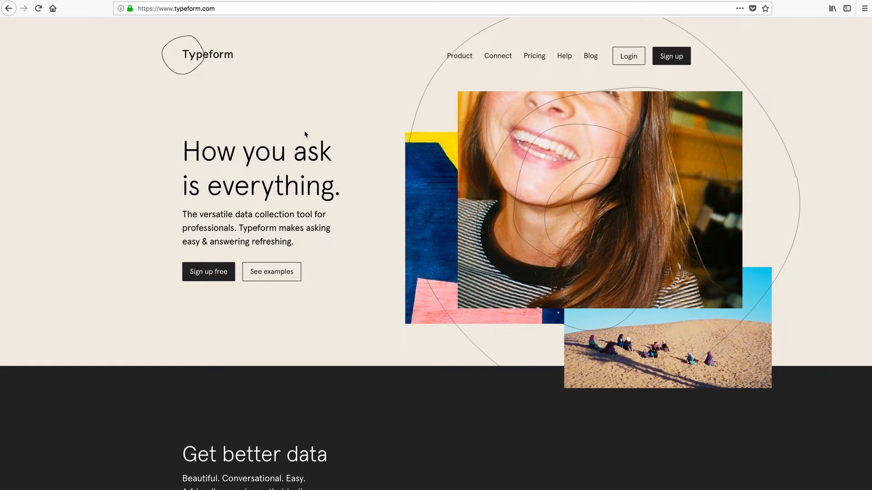
pyautogui.click(673, 59)
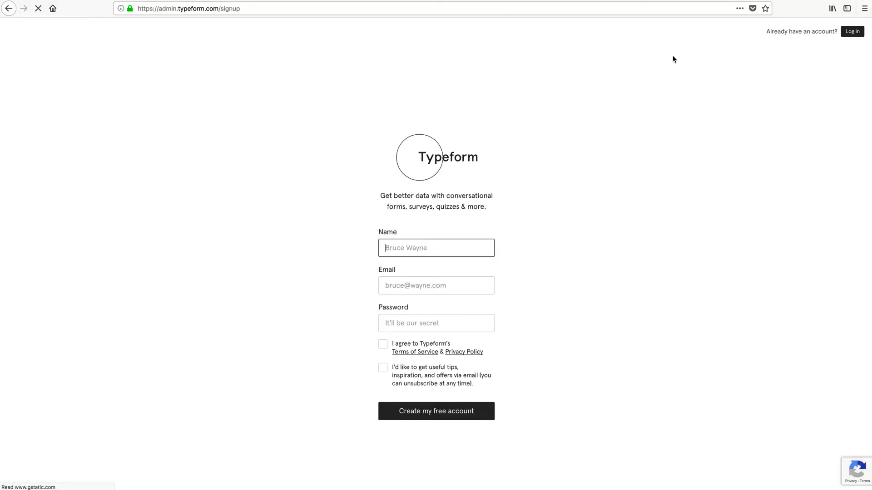
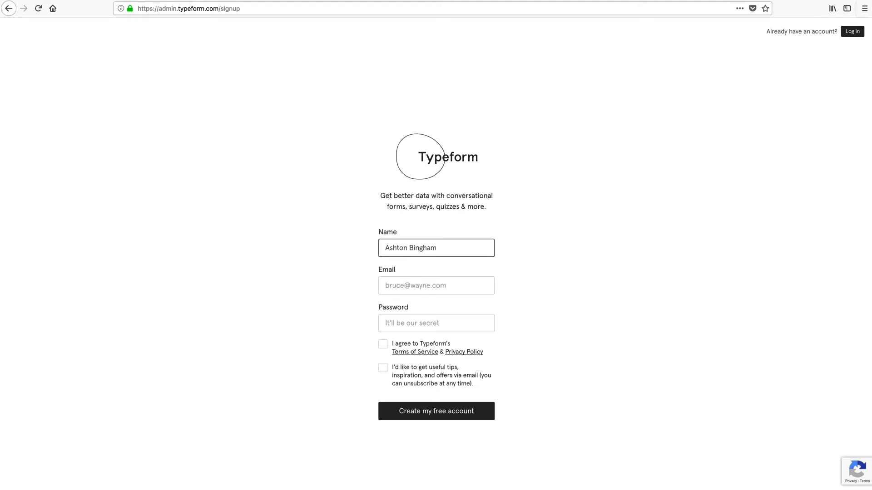
pyautogui.click(436, 285)
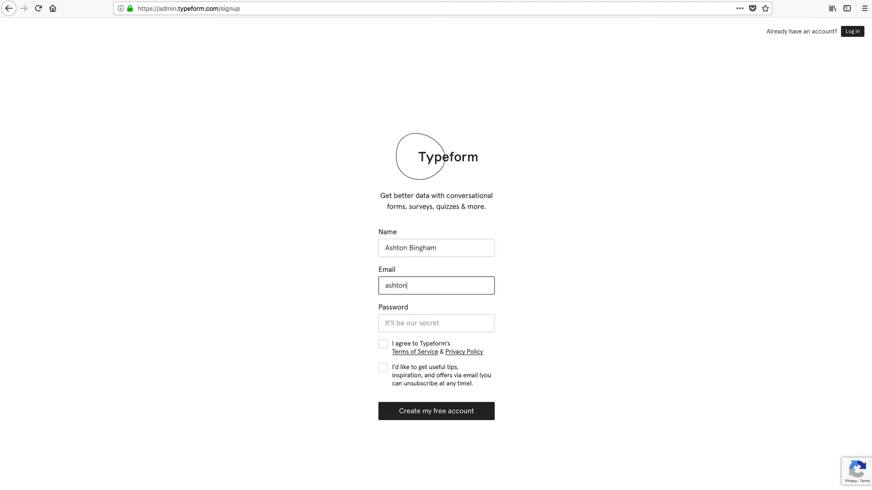
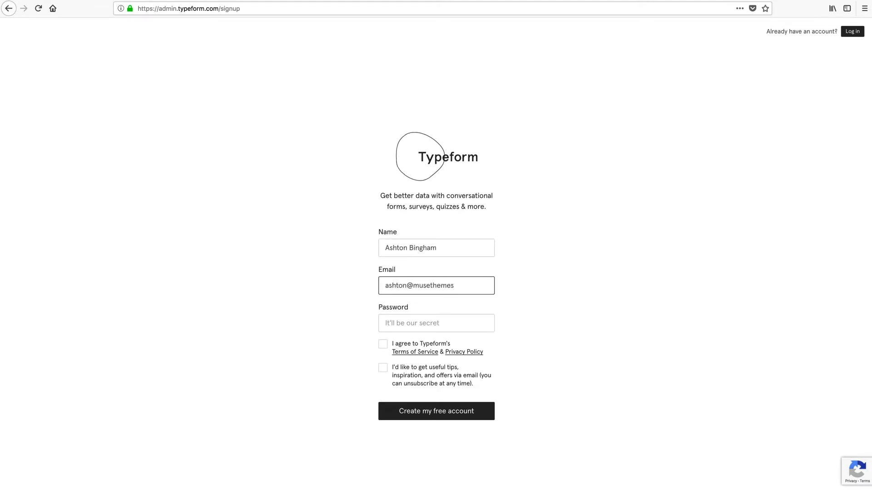
pyautogui.click(436, 323)
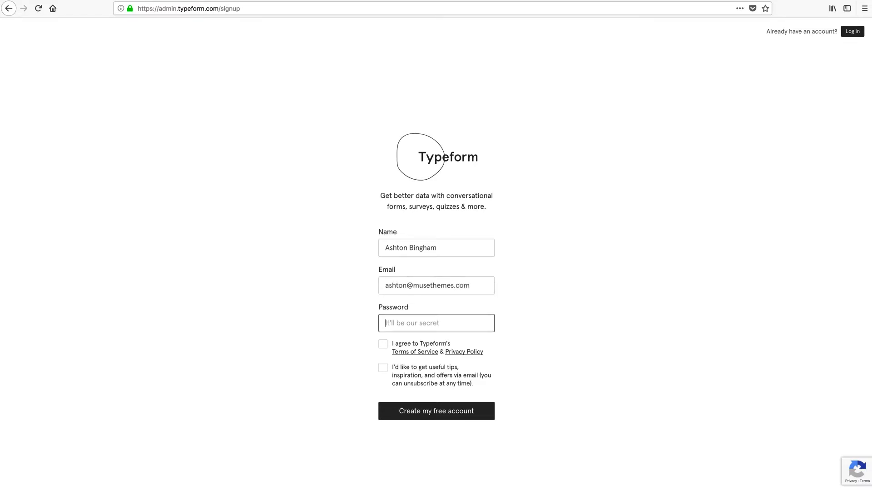
pyautogui.write('**********')
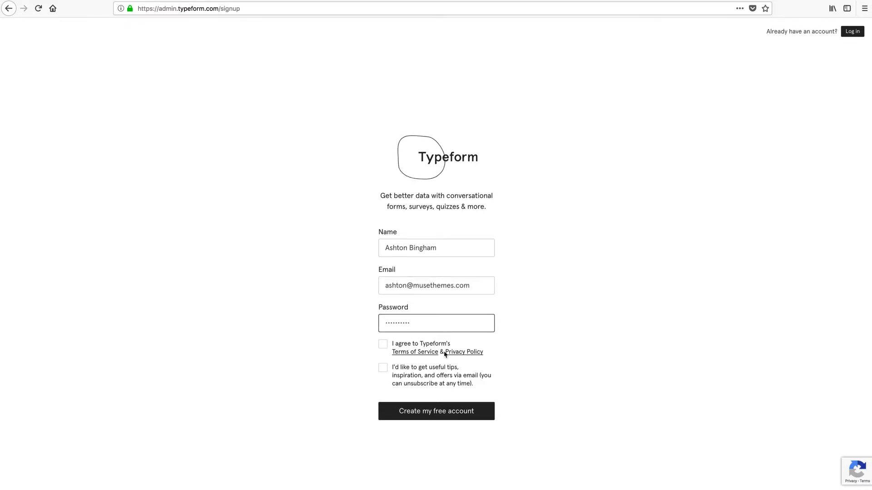
# Step: Accept the Terms of Service, create the free account and go to the inbox to activate it
pyautogui.click(383, 344)
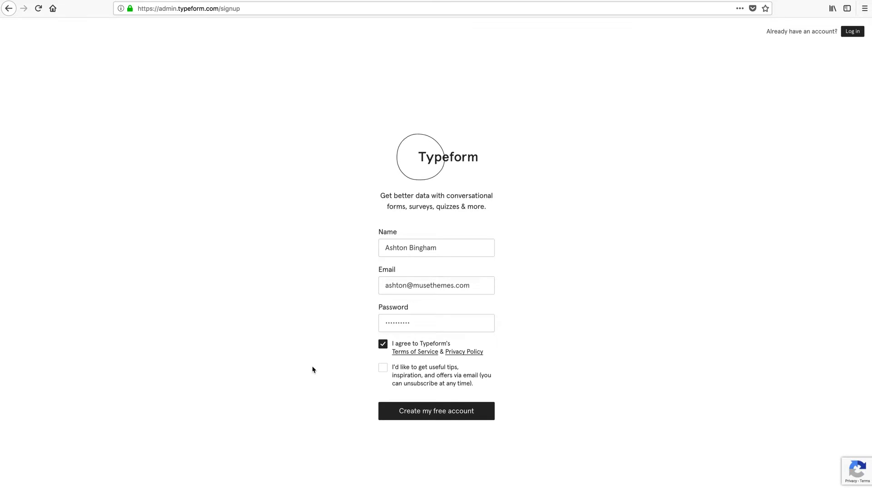
pyautogui.click(419, 413)
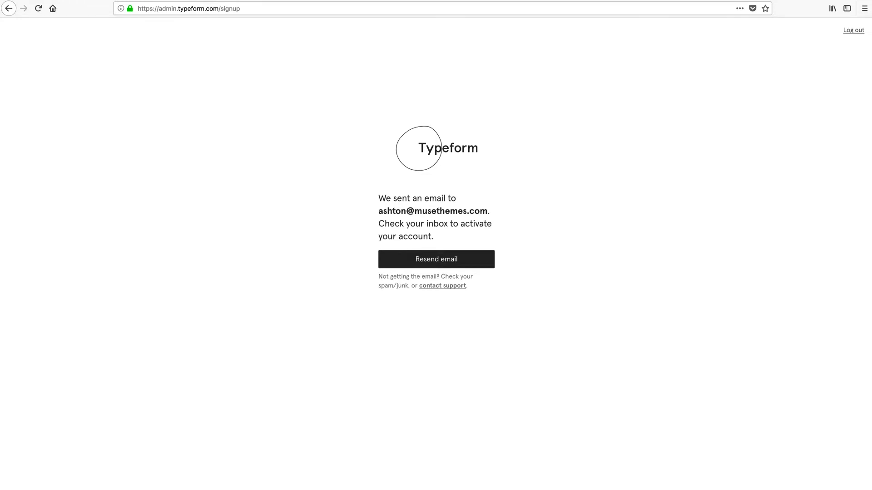
pyautogui.hotkey('ctrl', 'Tab')
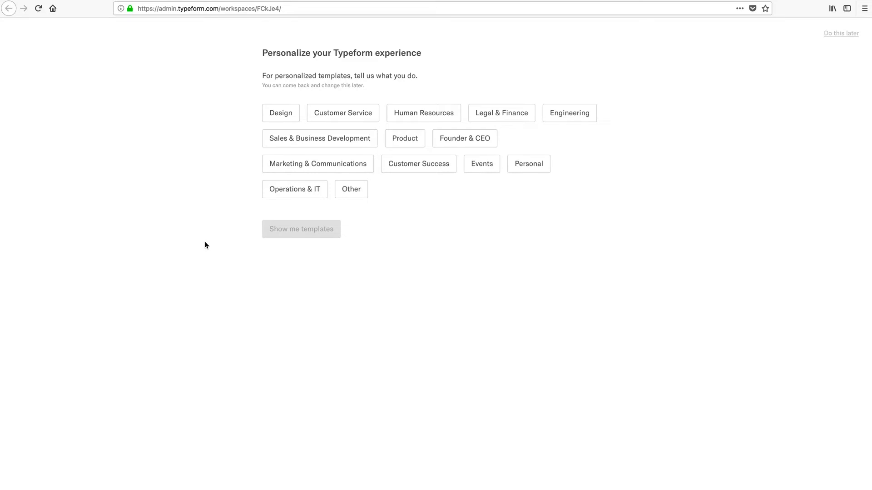
# Step: Select Customer Service, Design and Marketing & Communications as work areas and browse the suggested templates
pyautogui.click(328, 116)
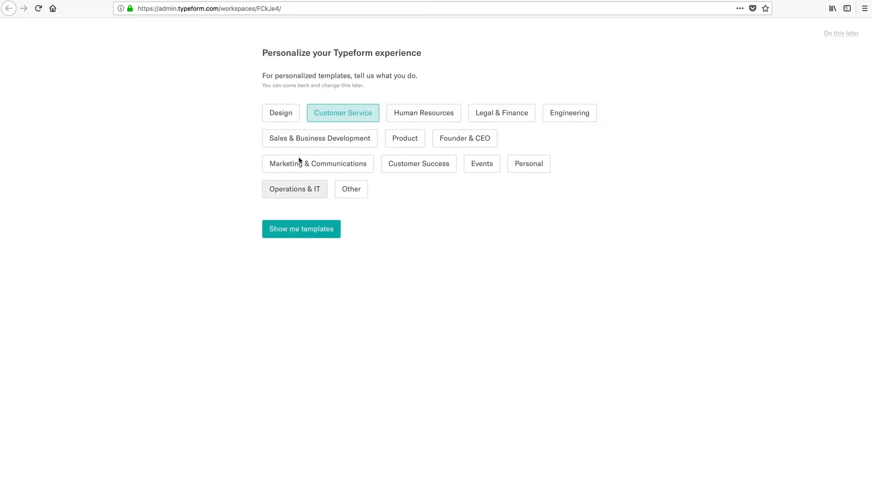
pyautogui.click(282, 119)
pyautogui.click(345, 171)
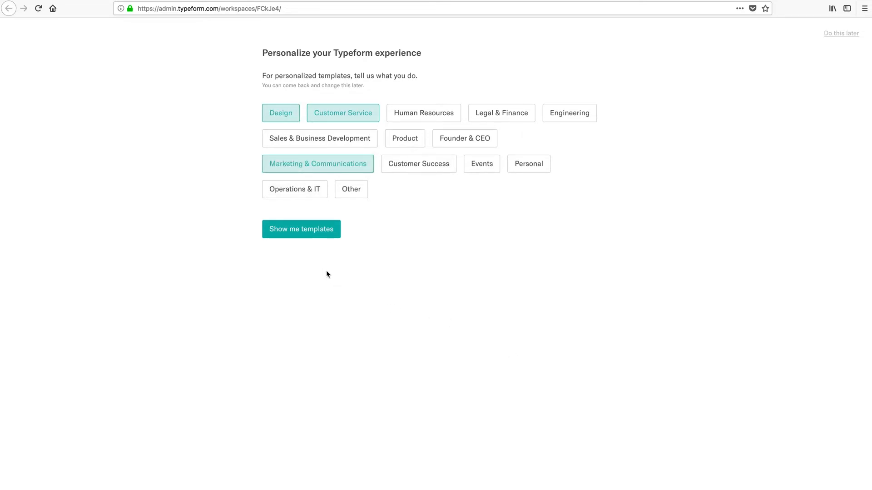
pyautogui.click(302, 229)
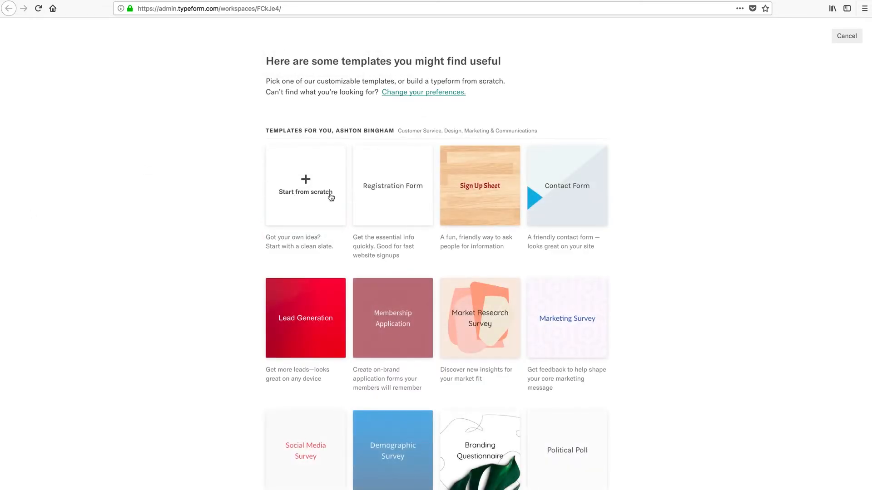
pyautogui.scroll(-3, 217, 218)
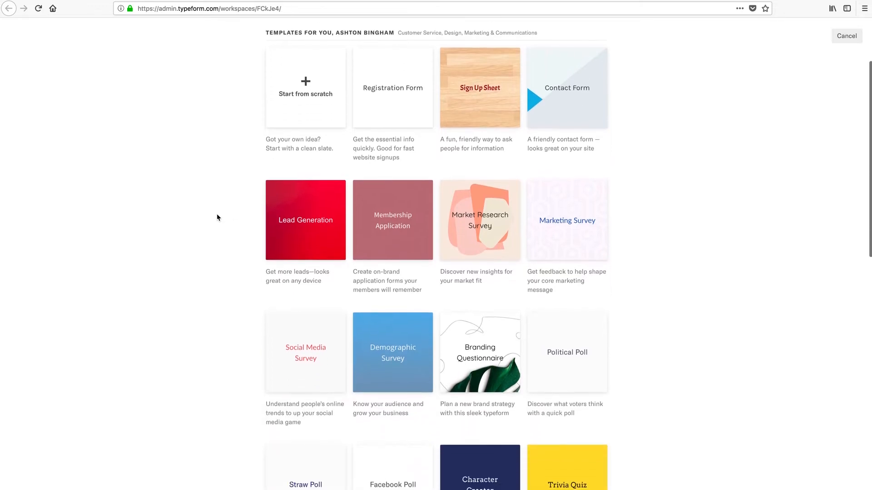
pyautogui.scroll(2, 217, 218)
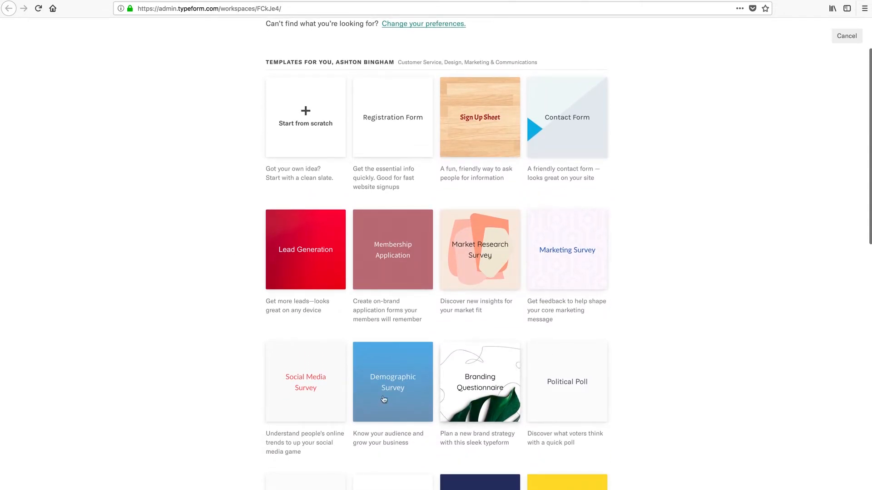
# Step: Preview the Social Media Survey template and run through its sample questions
pyautogui.click(195, 371)
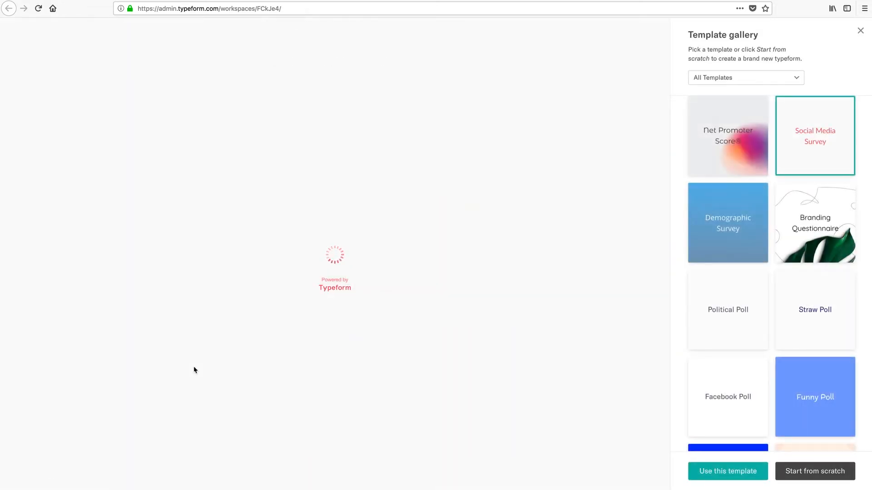
pyautogui.scroll(-3, 790, 269)
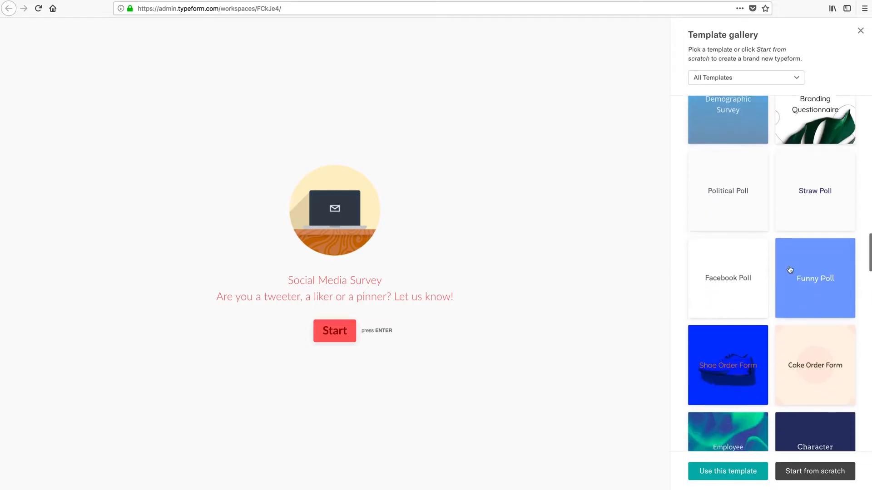
pyautogui.scroll(-3, 790, 269)
pyautogui.scroll(10, 788, 270)
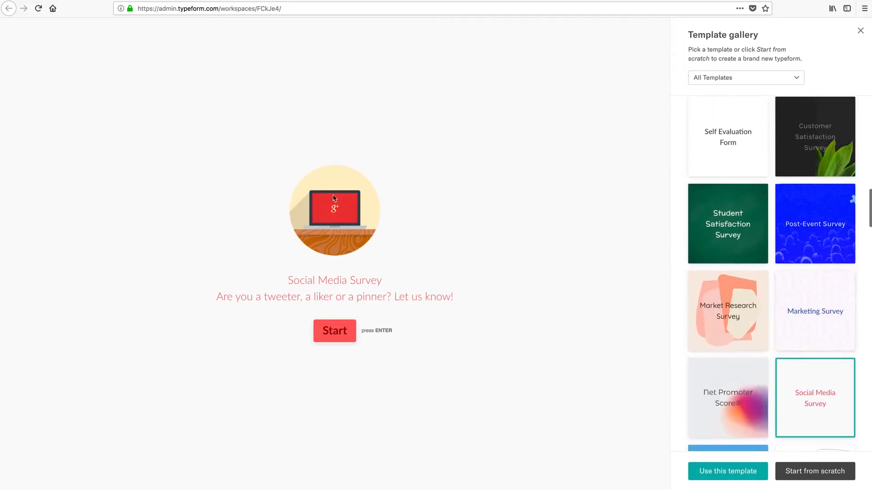
pyautogui.click(335, 336)
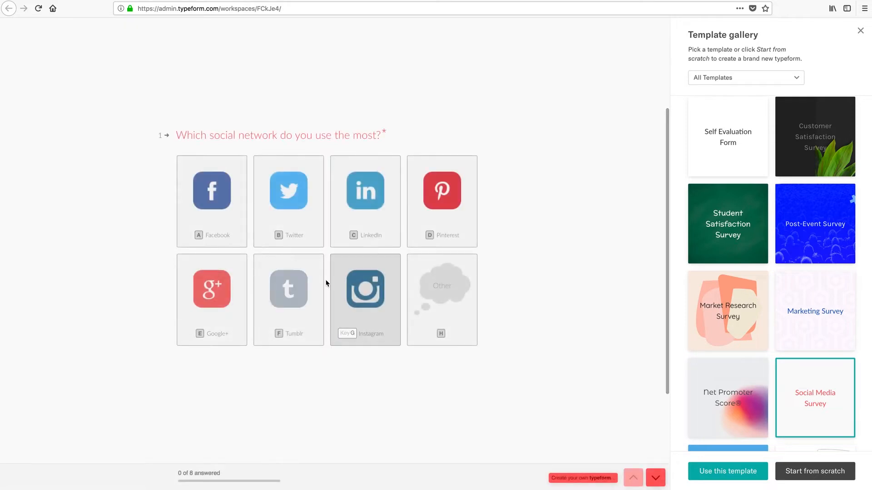
pyautogui.scroll(-2, 322, 383)
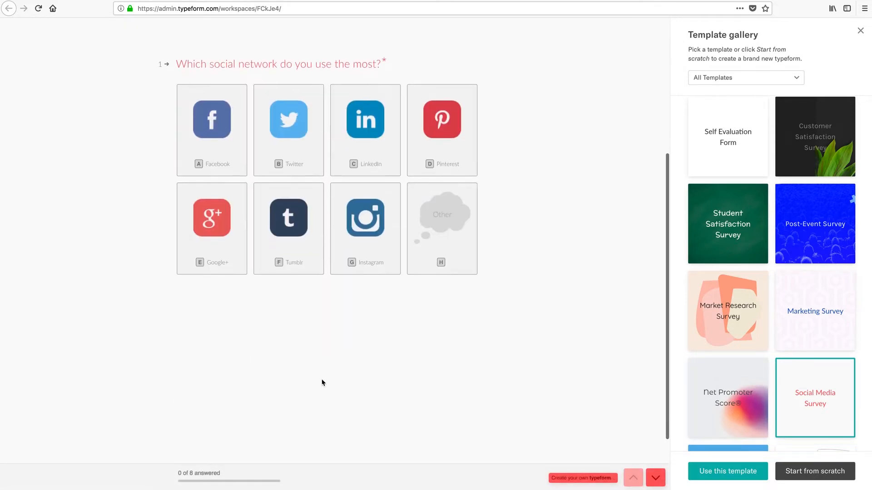
pyautogui.scroll(4, 410, 356)
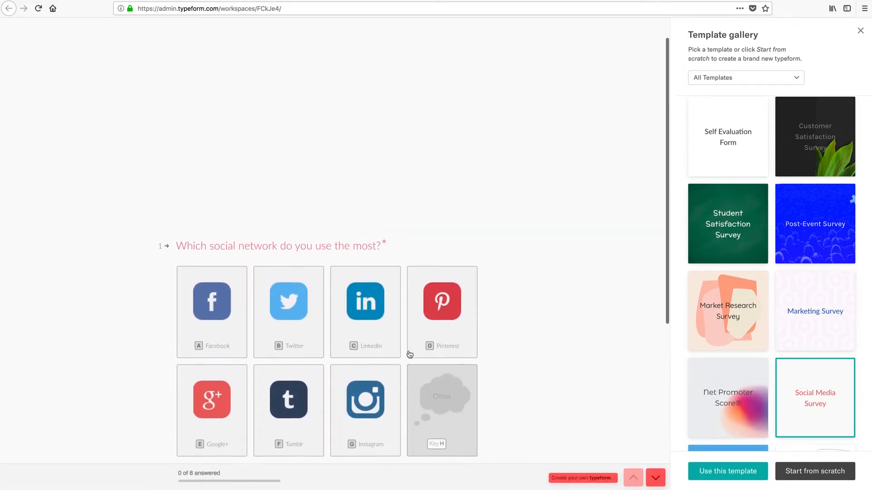
pyautogui.scroll(-3, 555, 313)
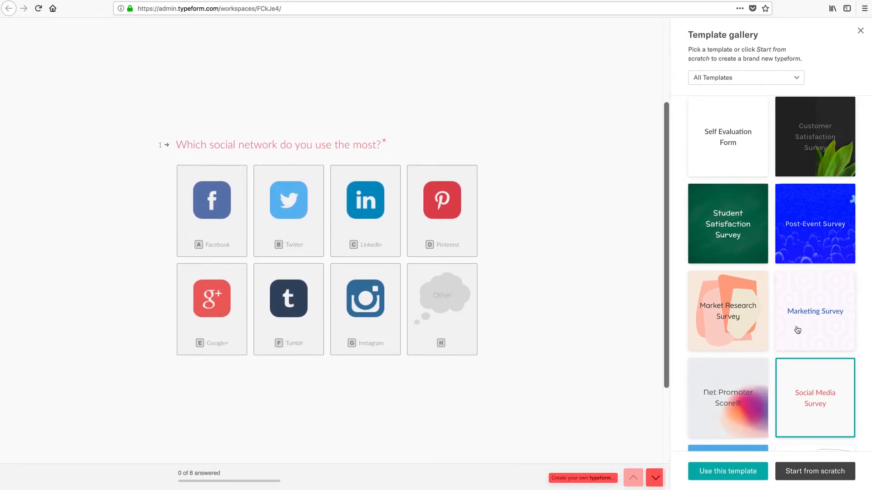
pyautogui.scroll(-4, 799, 333)
pyautogui.scroll(-1, 801, 334)
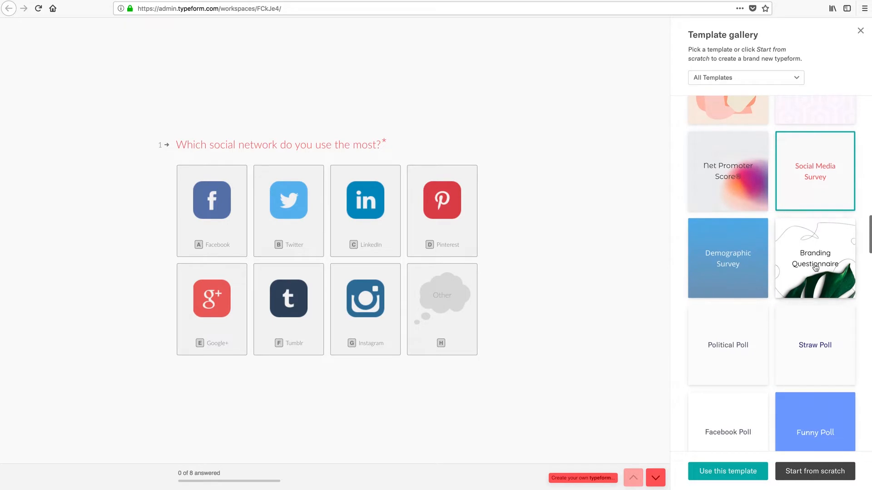
# Step: Preview the Branding Questionnaire template and create a typeform from it
pyautogui.click(813, 247)
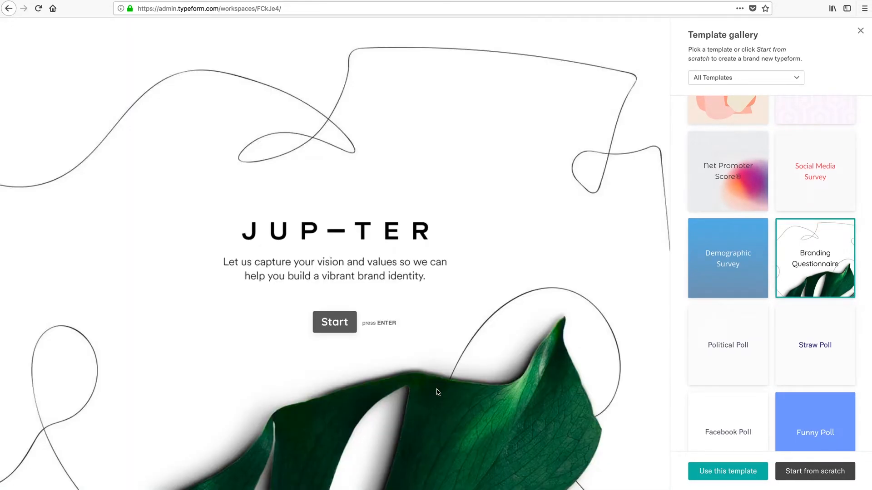
pyautogui.click(330, 323)
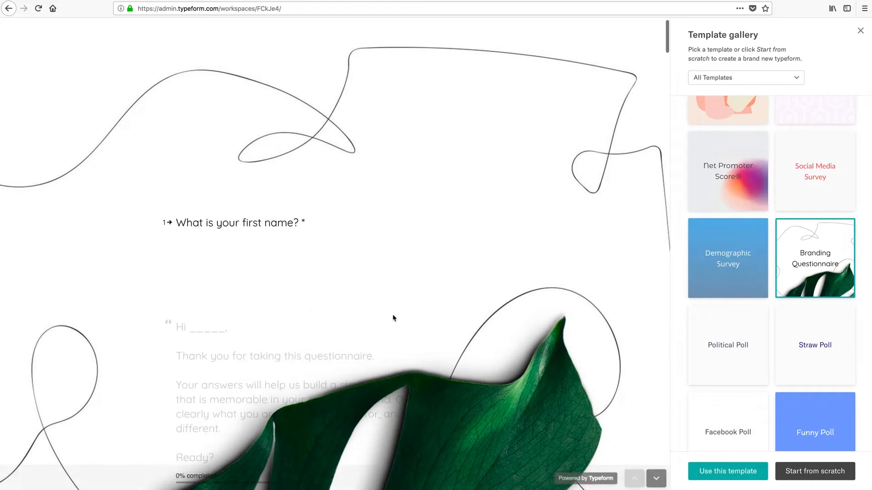
pyautogui.click(724, 475)
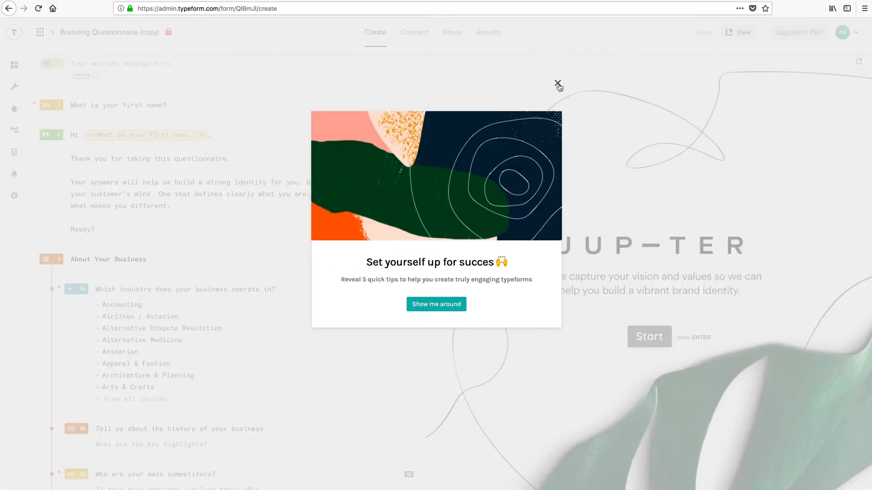
pyautogui.click(557, 84)
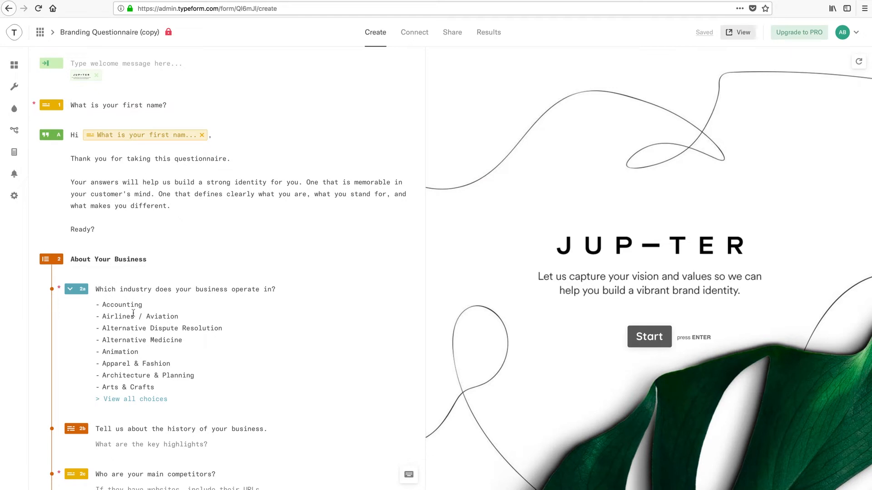
pyautogui.click(111, 183)
pyautogui.click(143, 323)
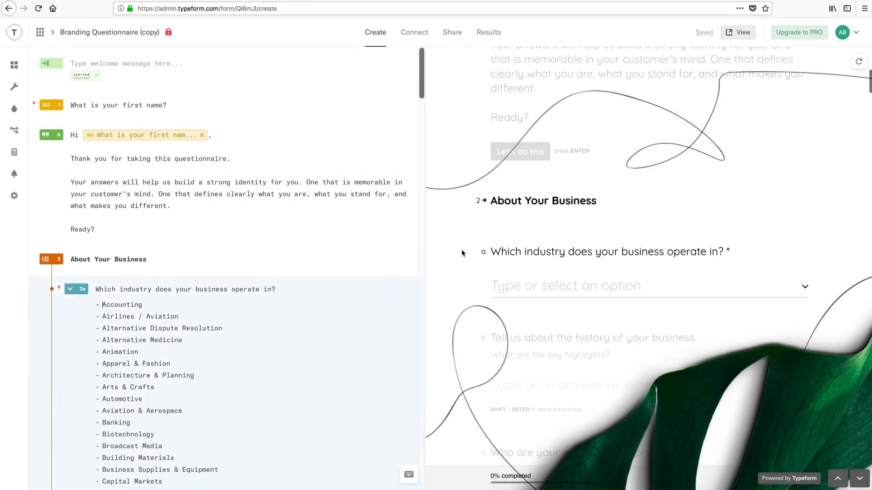
pyautogui.click(127, 136)
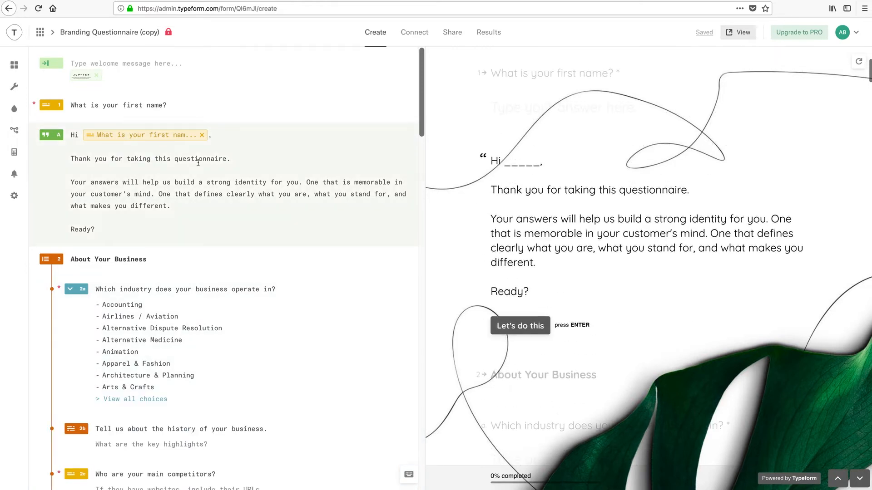
pyautogui.moveTo(201, 159); pyautogui.dragTo(159, 175)
pyautogui.click(158, 175)
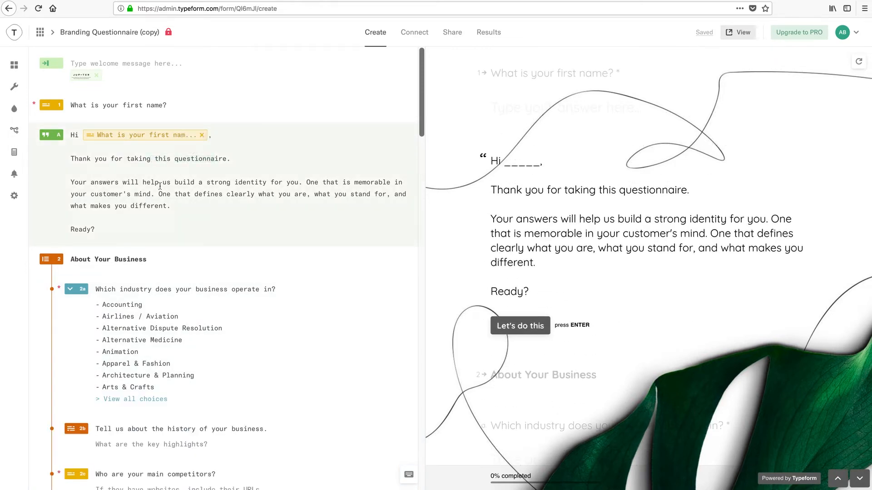
pyautogui.click(15, 89)
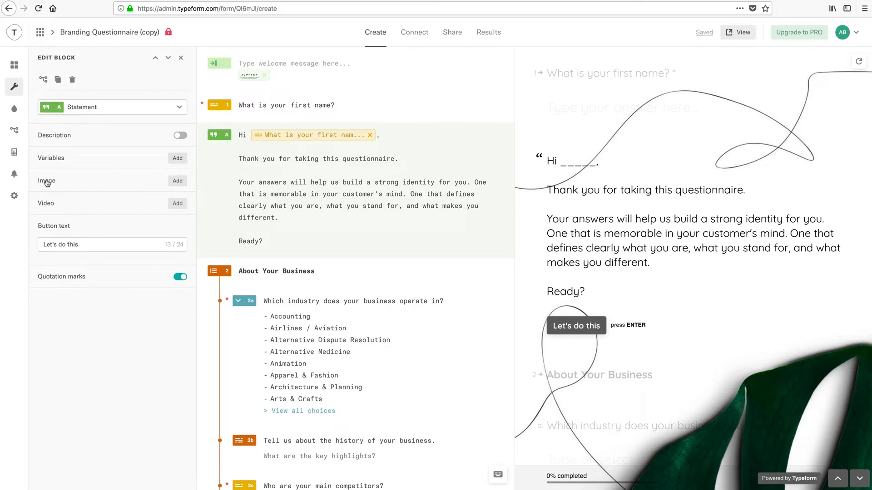
pyautogui.click(15, 110)
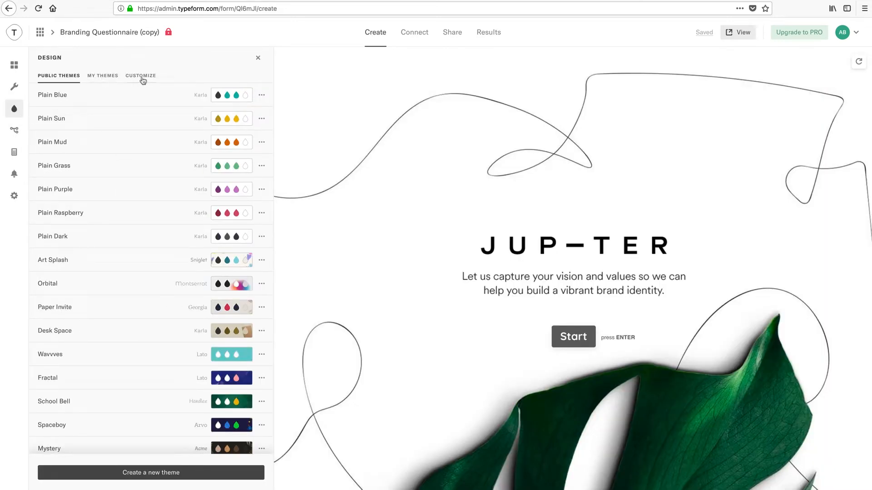
pyautogui.click(15, 133)
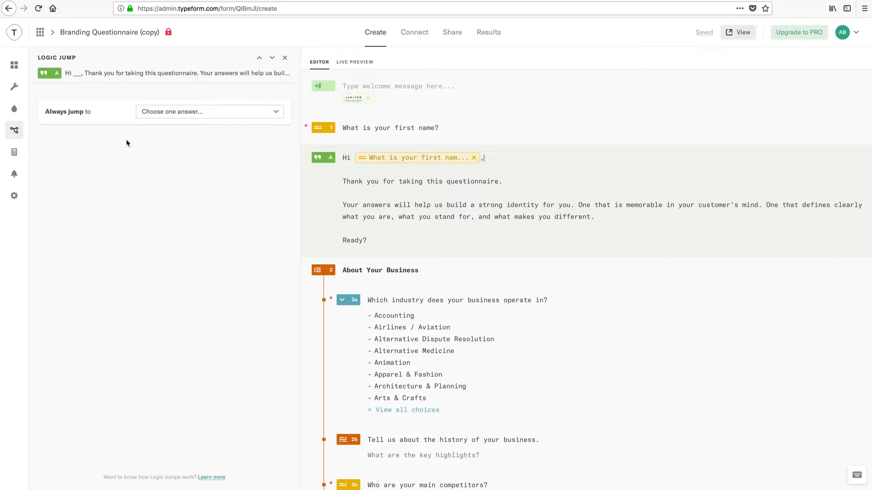
pyautogui.click(284, 58)
# Step: Create a new typeform from the Contact Form template, then go back to My workspace
pyautogui.click(41, 34)
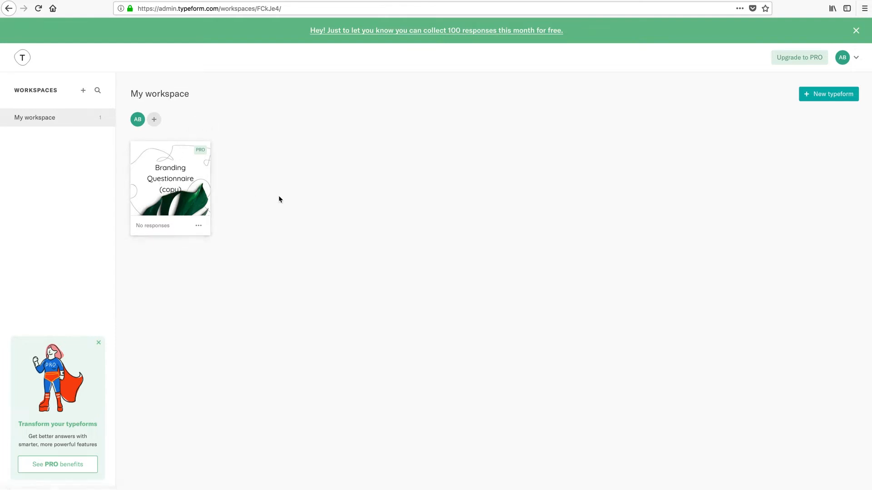
pyautogui.click(826, 96)
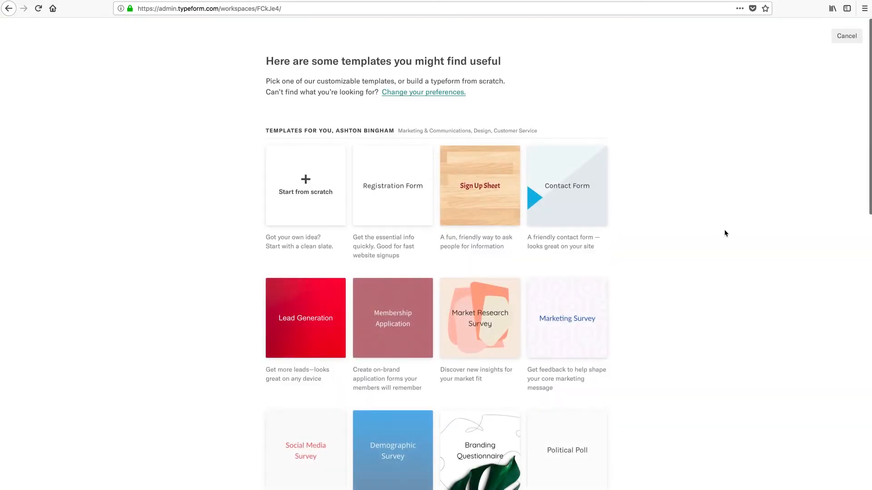
pyautogui.scroll(-1, 725, 233)
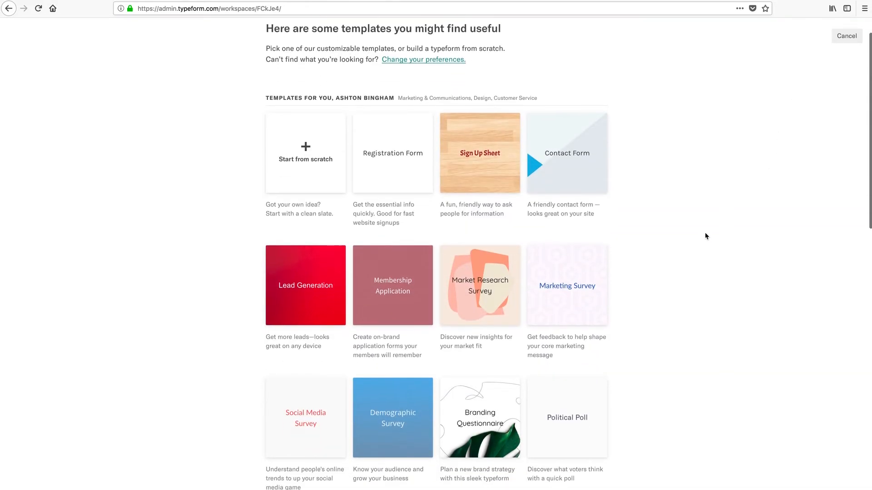
pyautogui.click(576, 161)
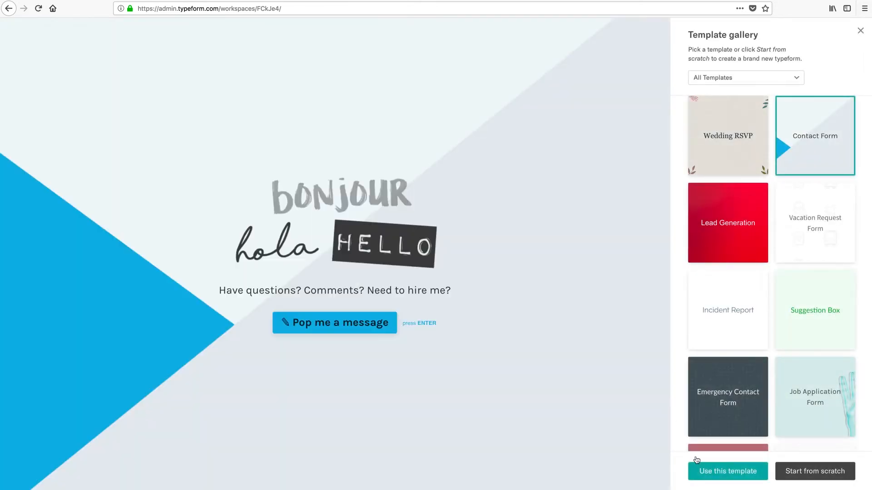
pyautogui.click(710, 475)
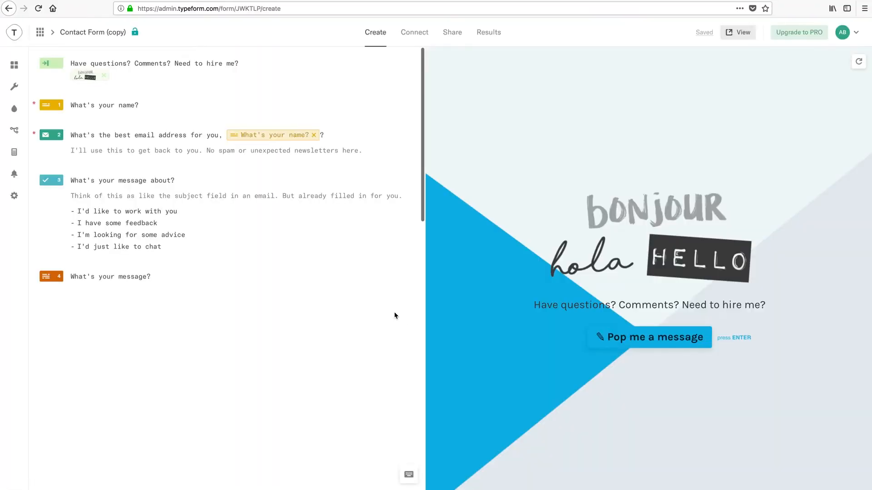
pyautogui.click(40, 32)
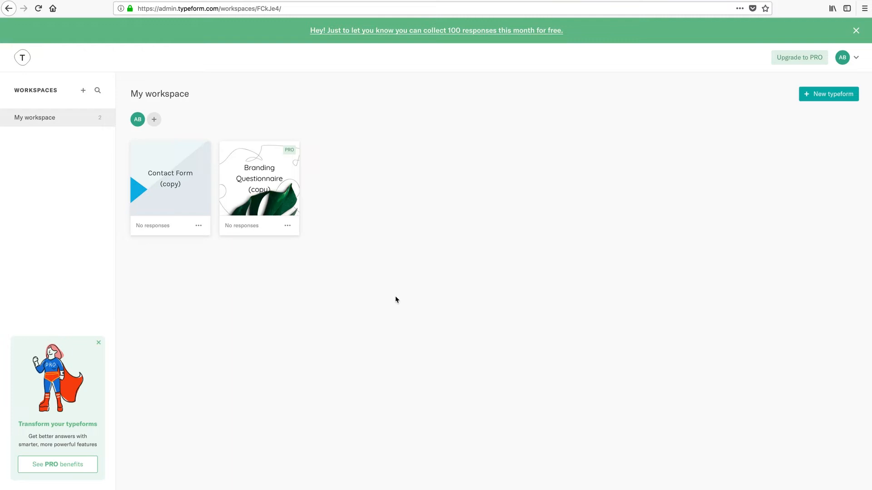
# Step: Open Branding Questionnaire (copy) and select its form ID Ql6mJl in the address bar
pyautogui.click(257, 199)
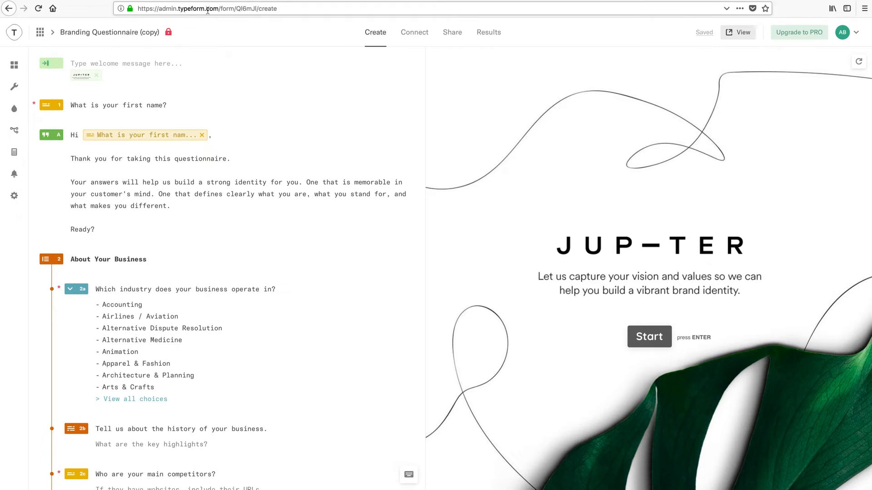
pyautogui.doubleClick(247, 8)
pyautogui.press('super+c')
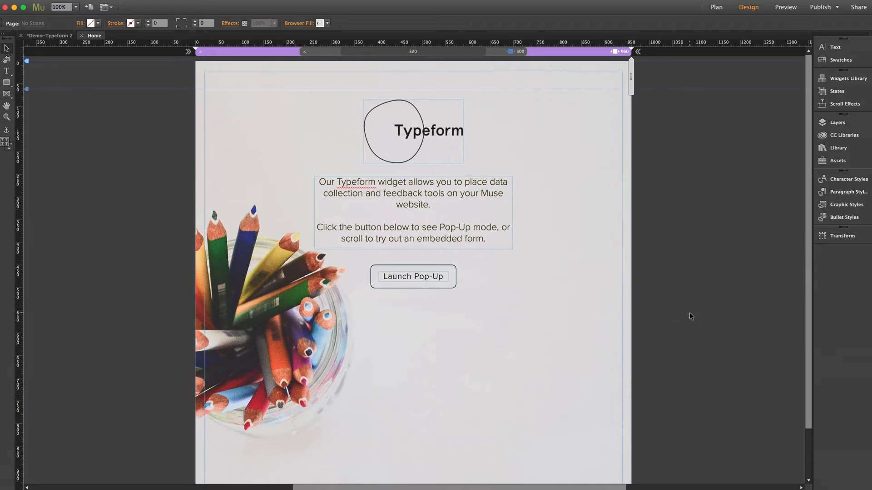
pyautogui.scroll(-5, 689, 313)
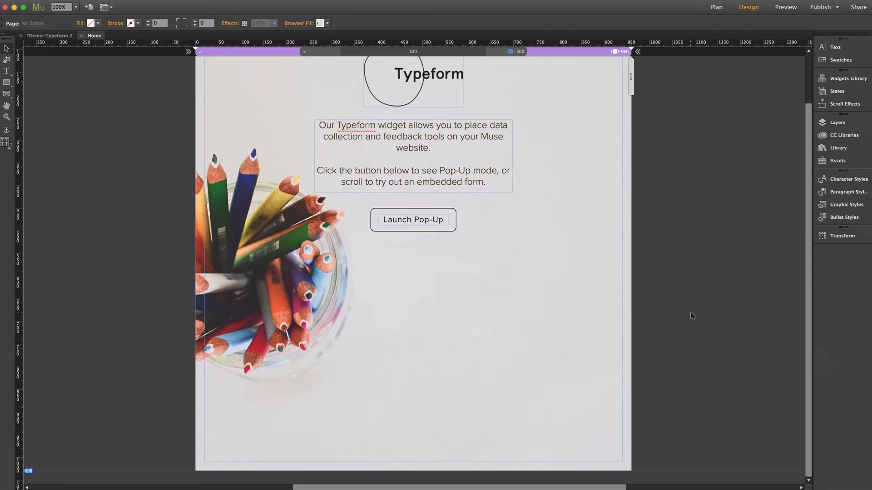
# Step: Drag the Embed widget from the MT – Toolbox – Typeform library onto the page, just under the Launch Pop-Up button
pyautogui.click(837, 148)
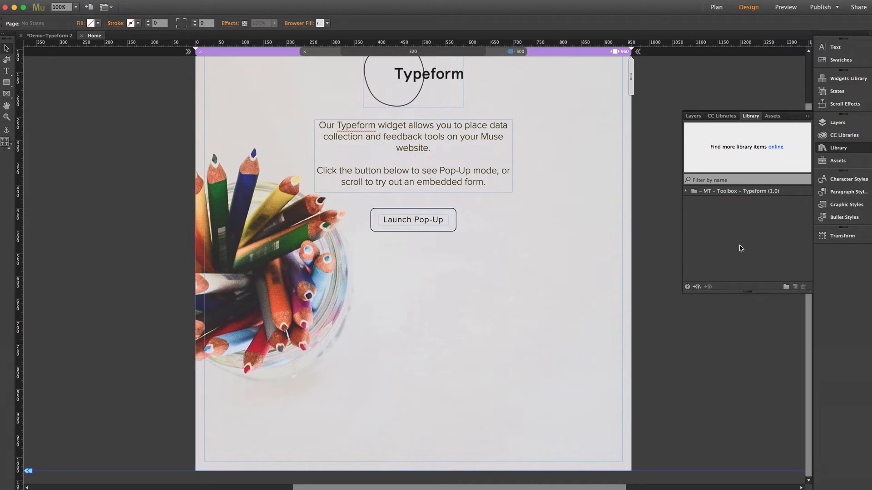
pyautogui.click(685, 192)
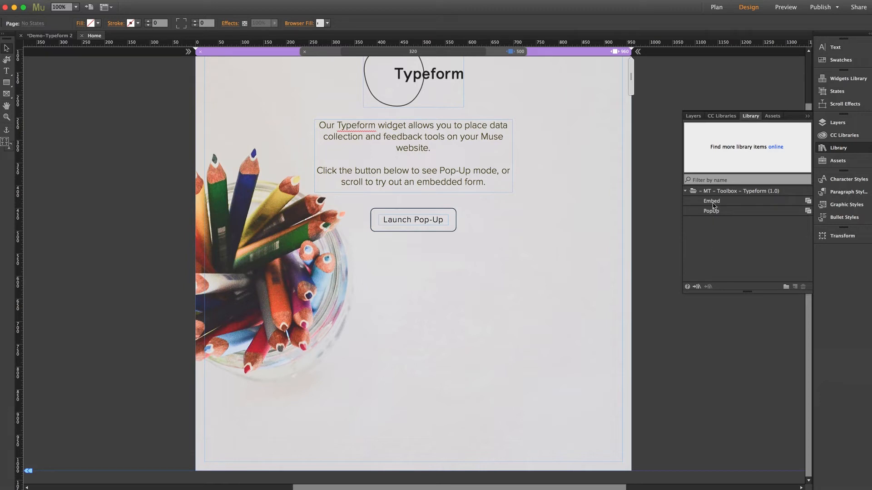
pyautogui.moveTo(712, 203); pyautogui.dragTo(264, 281)
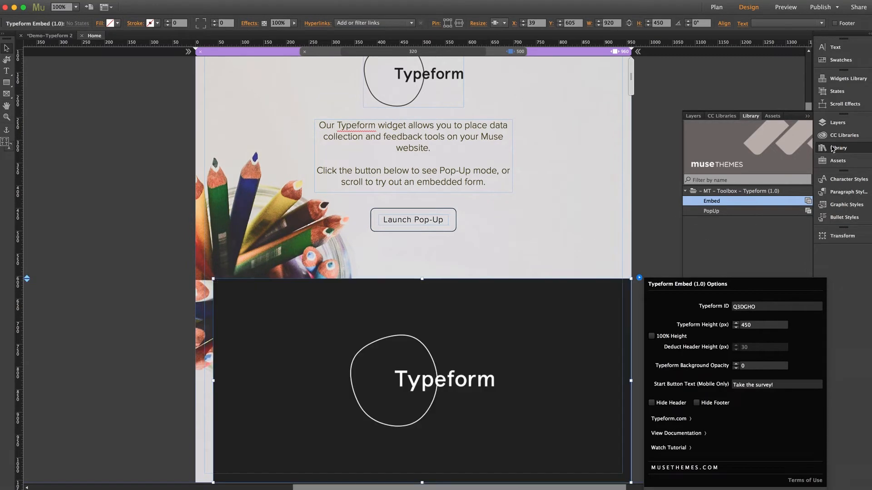
pyautogui.click(695, 227)
pyautogui.click(695, 227)
pyautogui.click(514, 307)
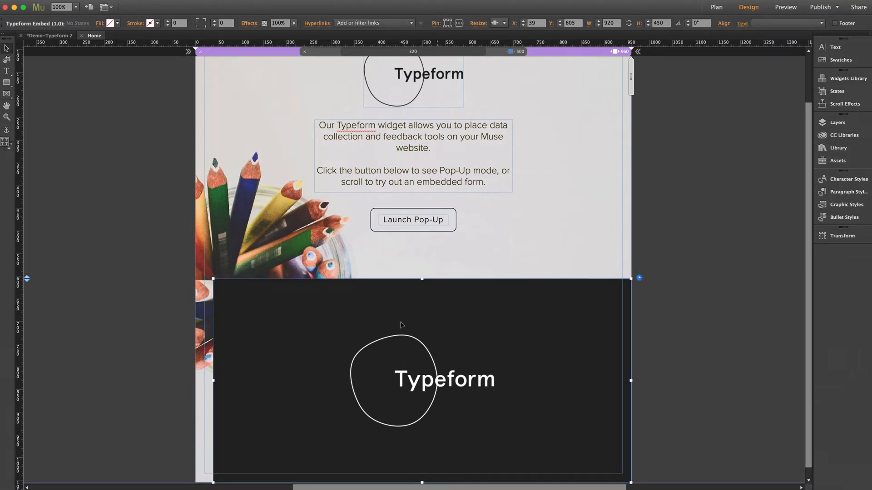
pyautogui.scroll(-1, 412, 320)
pyautogui.moveTo(463, 297); pyautogui.dragTo(461, 282)
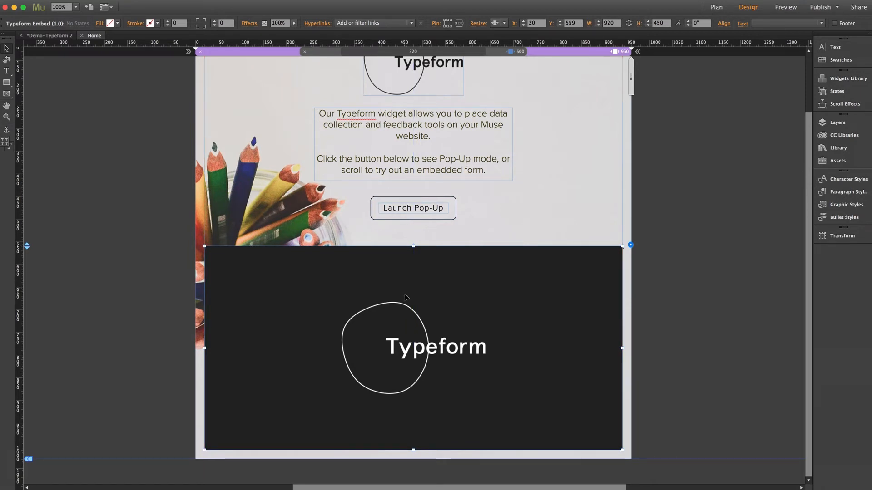
# Step: Set the embed widget's Resize to Stretch to Browser Width and show its options panel
pyautogui.click(499, 23)
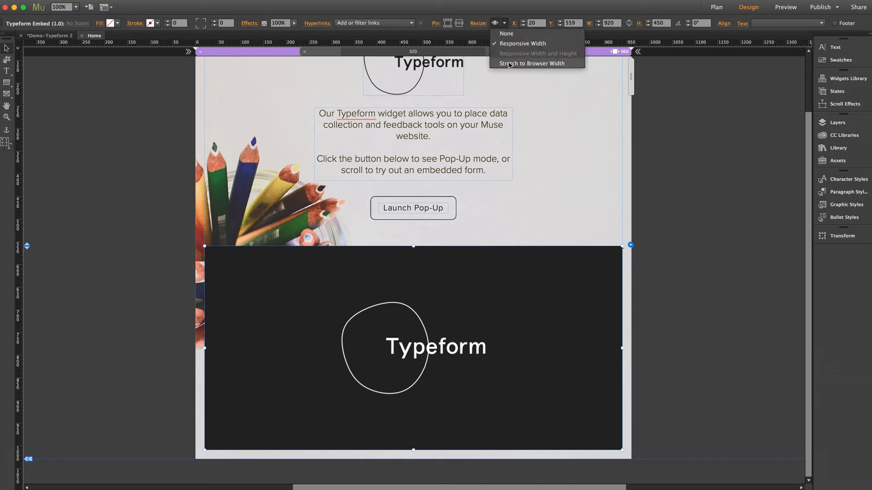
pyautogui.click(508, 64)
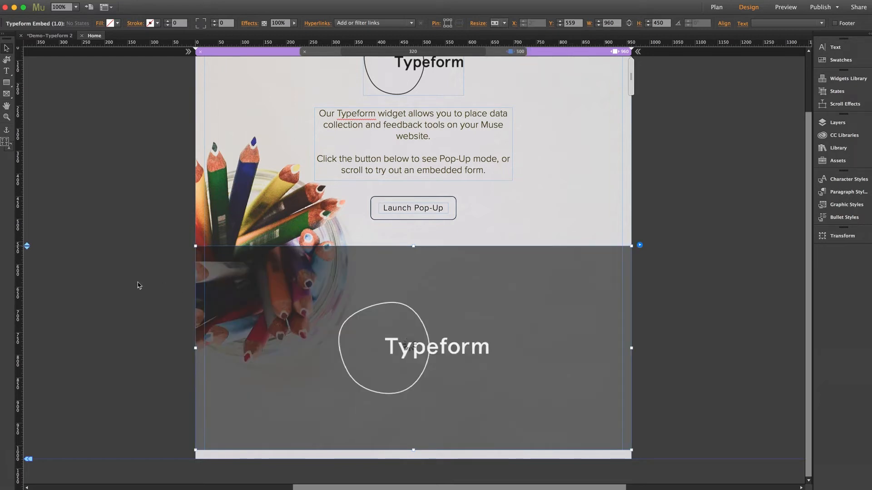
pyautogui.hscroll(1, 489, 288)
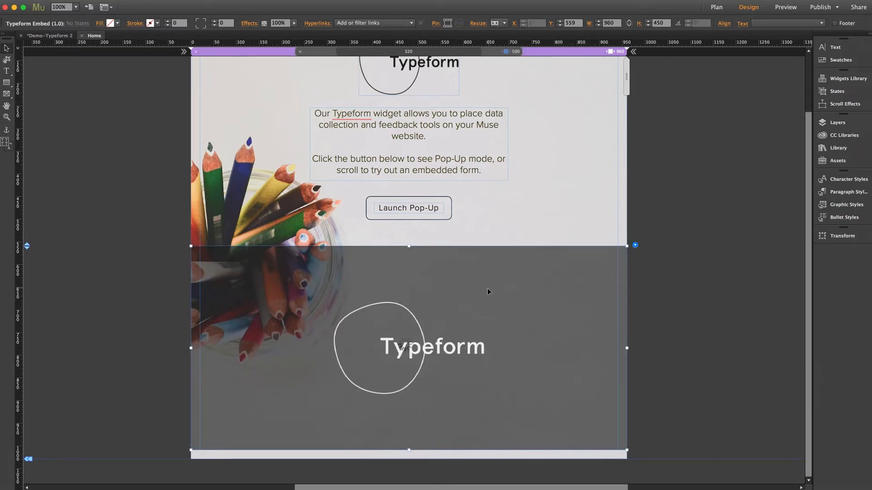
pyautogui.hscroll(5, 487, 290)
pyautogui.click(576, 245)
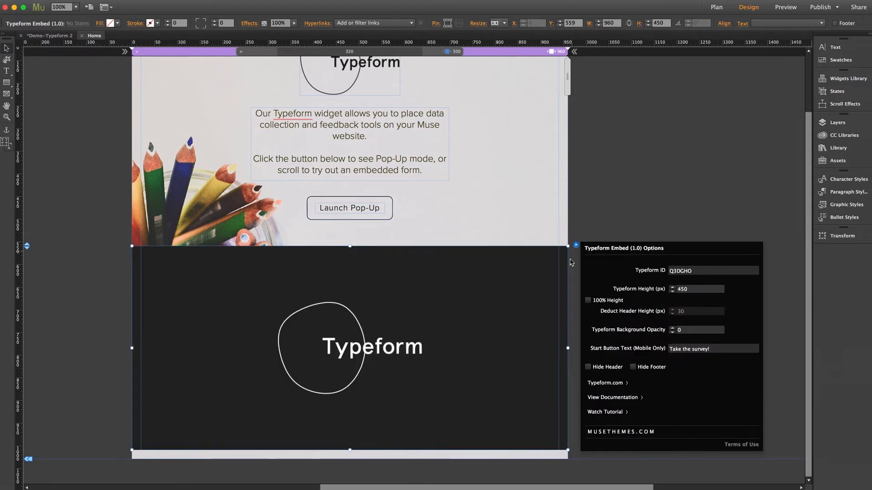
# Step: Replace the embed widget's Typeform ID with the pasted form ID Ql6mJl
pyautogui.doubleClick(695, 271)
pyautogui.press('super+v')
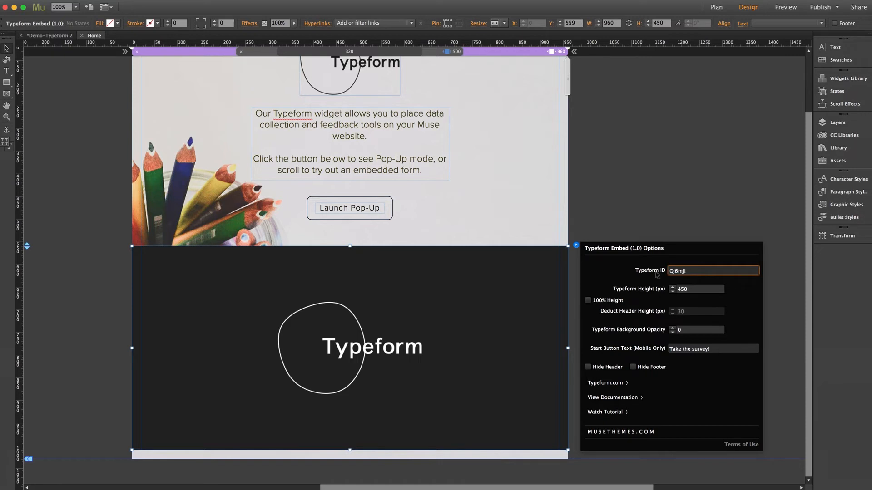
pyautogui.press('Return')
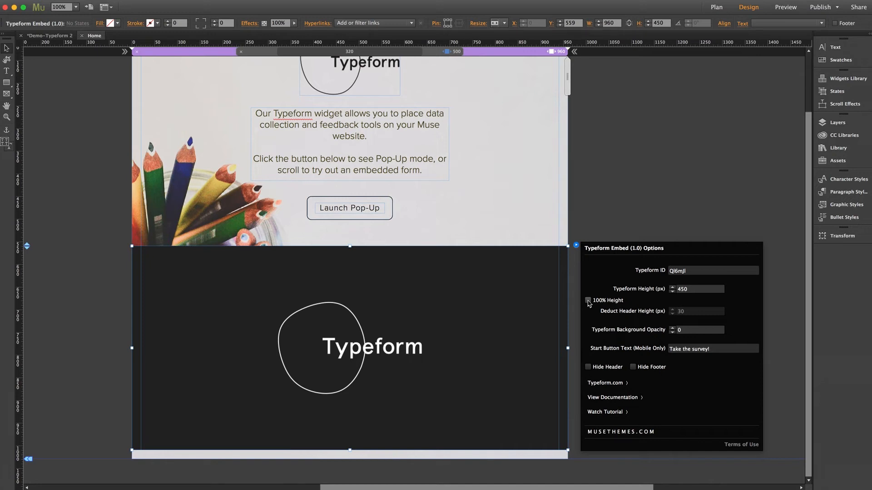
# Step: Enable 100% Height and set Deduct Header Height to 0 on the embed widget
pyautogui.click(588, 301)
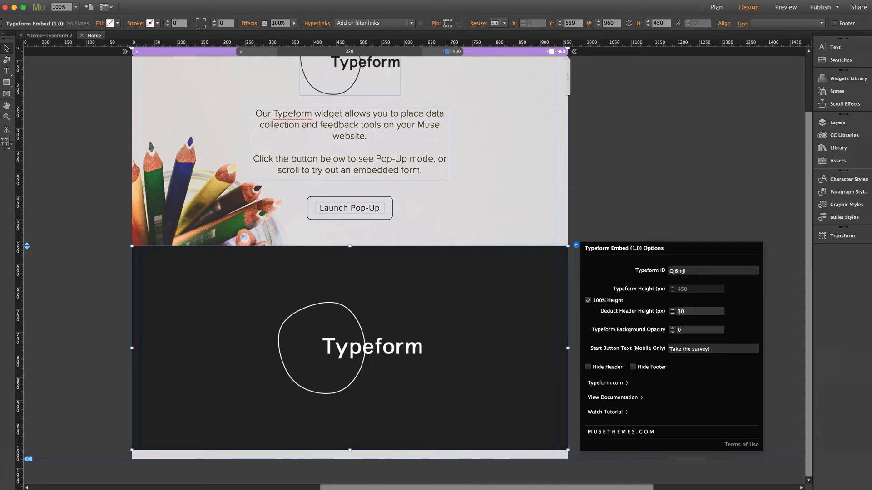
pyautogui.moveTo(679, 311); pyautogui.dragTo(691, 312)
pyautogui.write('0')
pyautogui.press('Return')
# Step: Set Background Opacity to 0.5 and preview the page in the browser
pyautogui.click(678, 331)
pyautogui.write('0.5')
pyautogui.press('Return')
pyautogui.click(631, 202)
pyautogui.press('super+alt+e')
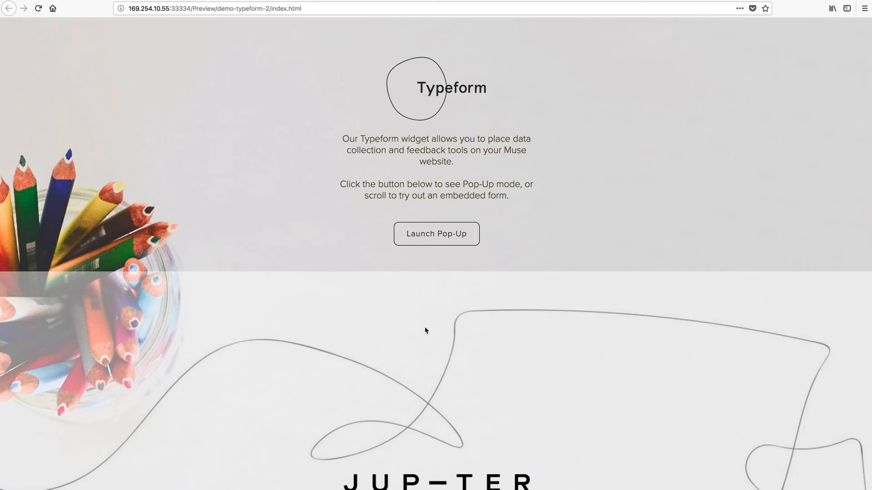
# Step: Start the embedded questionnaire in Firefox and type a first name into question 1
pyautogui.scroll(-5, 308, 311)
pyautogui.scroll(-1, 296, 308)
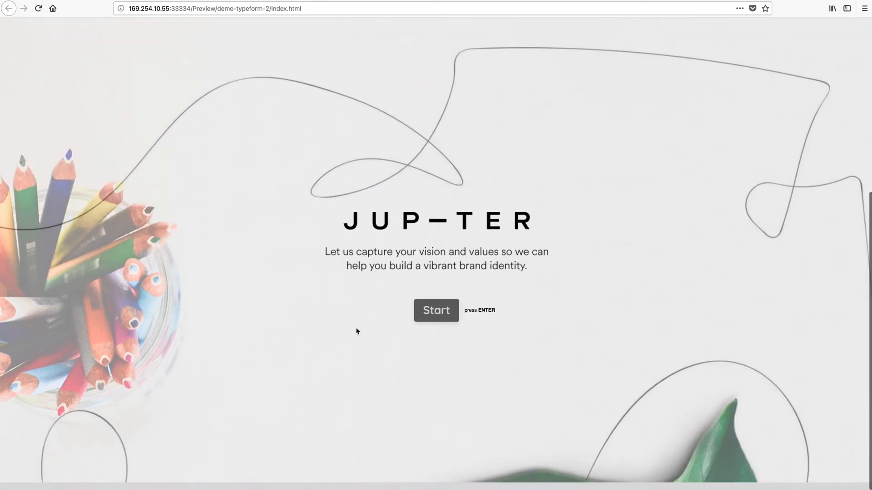
pyautogui.click(443, 314)
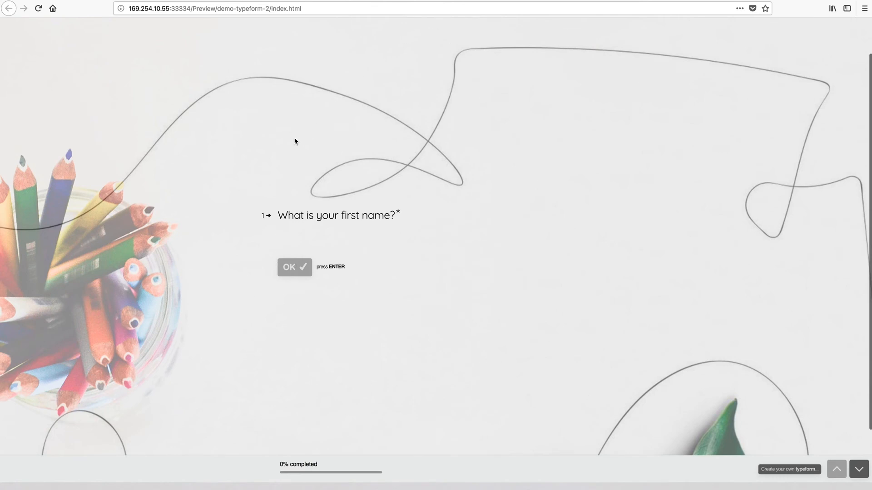
pyautogui.scroll(1, 295, 139)
pyautogui.scroll(-3, 294, 139)
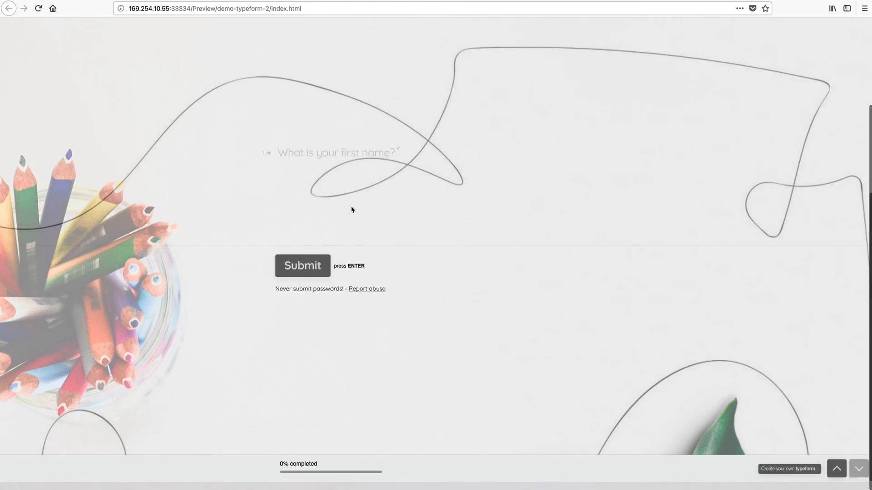
pyautogui.click(336, 155)
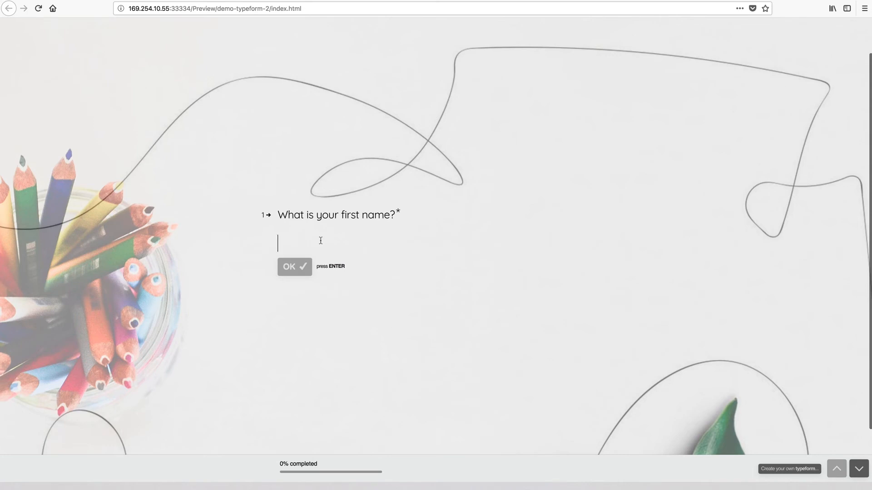
pyautogui.write('Ashton')
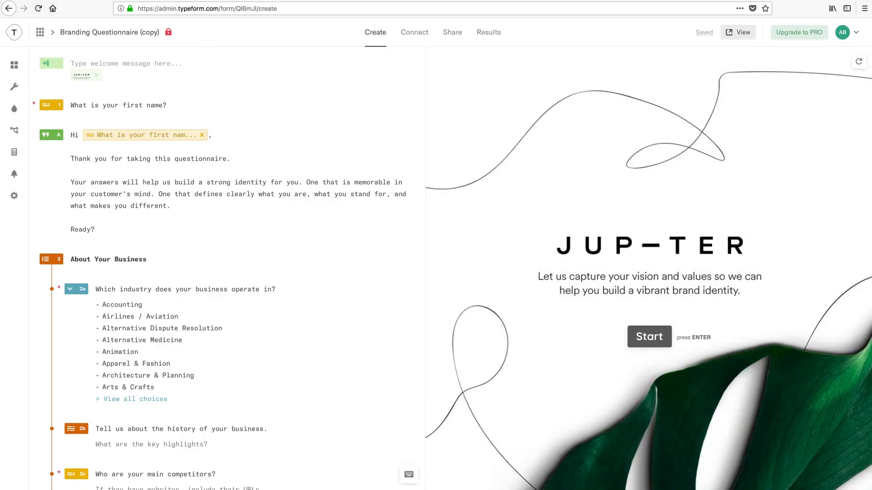
# Step: Open the Contact Form (copy) typeform and copy its form ID JWKTLP from the address bar
pyautogui.click(41, 35)
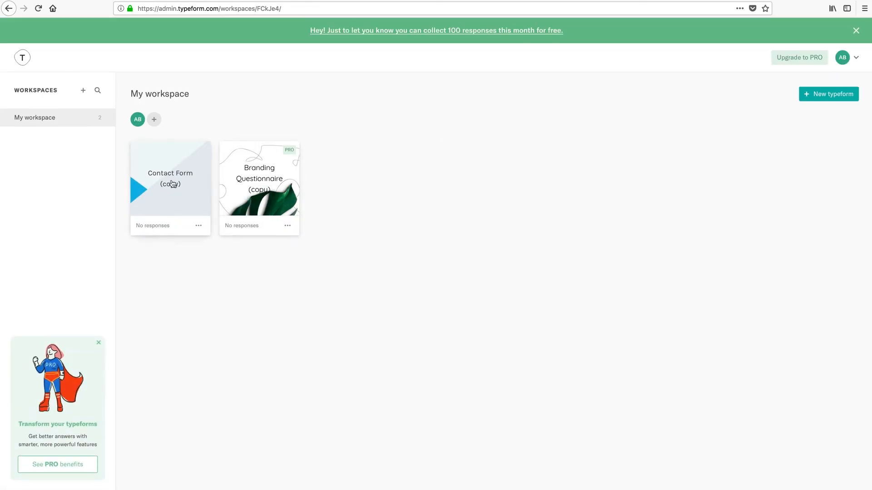
pyautogui.click(168, 184)
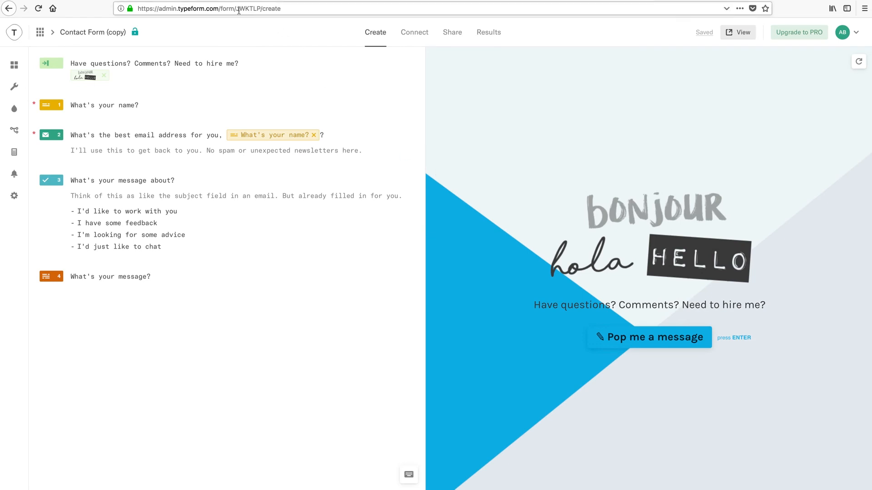
pyautogui.doubleClick(249, 9)
pyautogui.press('super+c')
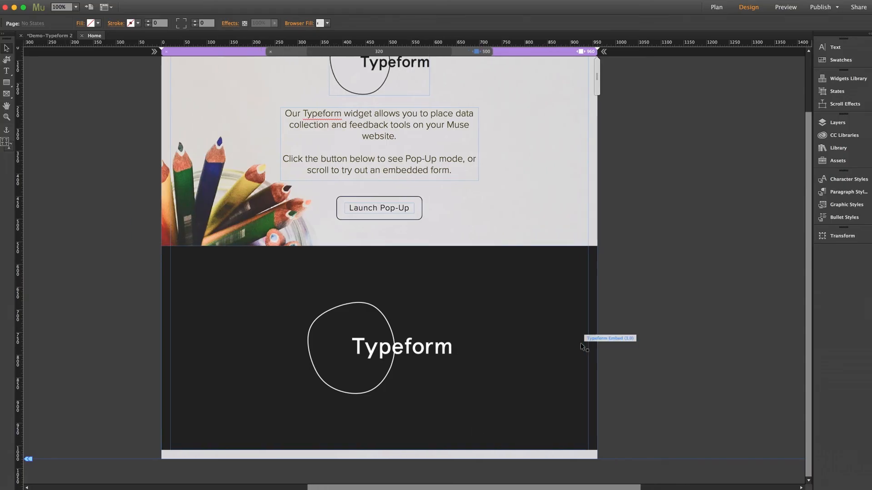
# Step: Drag the Typeform PopUp widget from the Library onto the pasteboard left of the page
pyautogui.hscroll(-3, 580, 344)
pyautogui.click(835, 149)
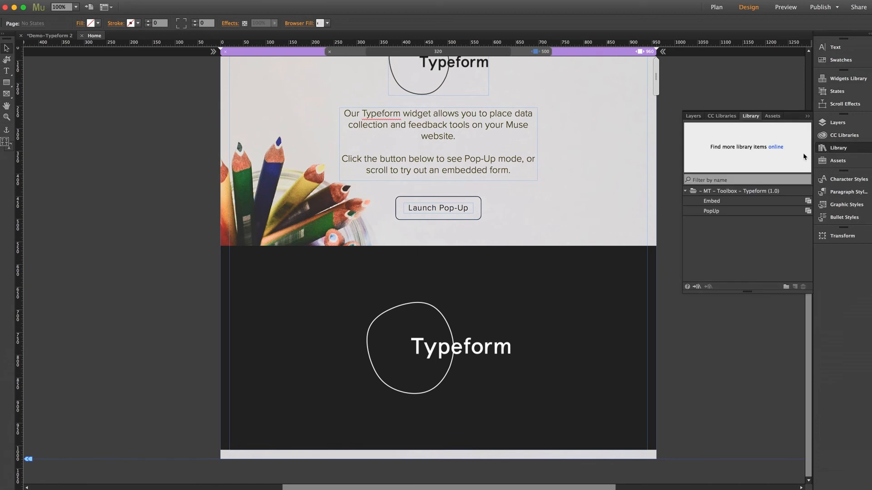
pyautogui.moveTo(712, 212); pyautogui.dragTo(95, 121)
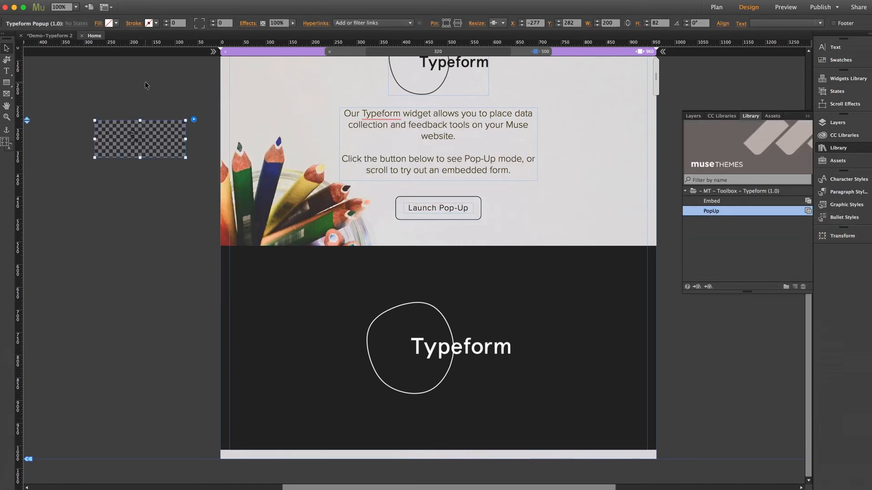
pyautogui.moveTo(148, 129); pyautogui.dragTo(154, 143)
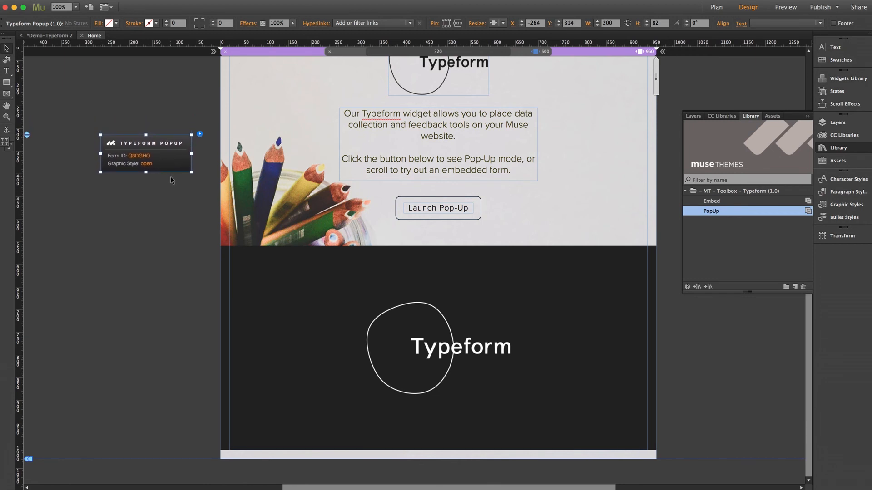
pyautogui.scroll(3, 170, 176)
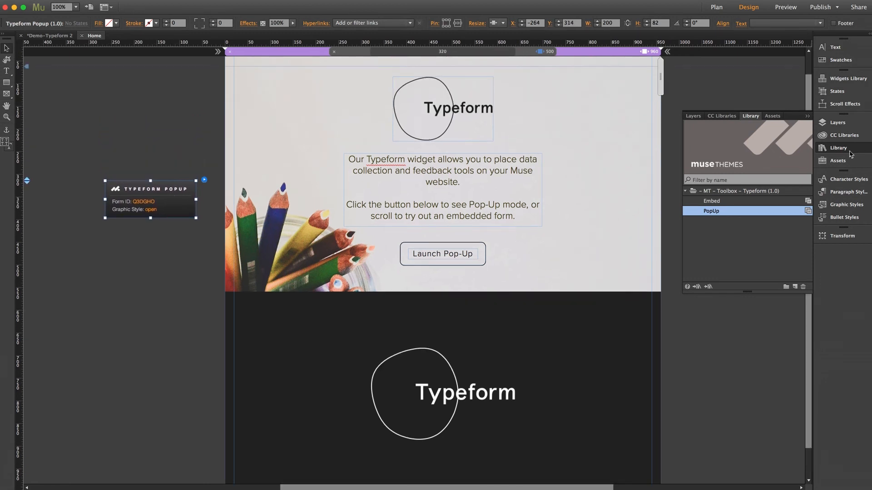
pyautogui.click(850, 151)
# Step: Select the Typeform Popup widget and open its options, showing ID Q3DGHO
pyautogui.click(171, 173)
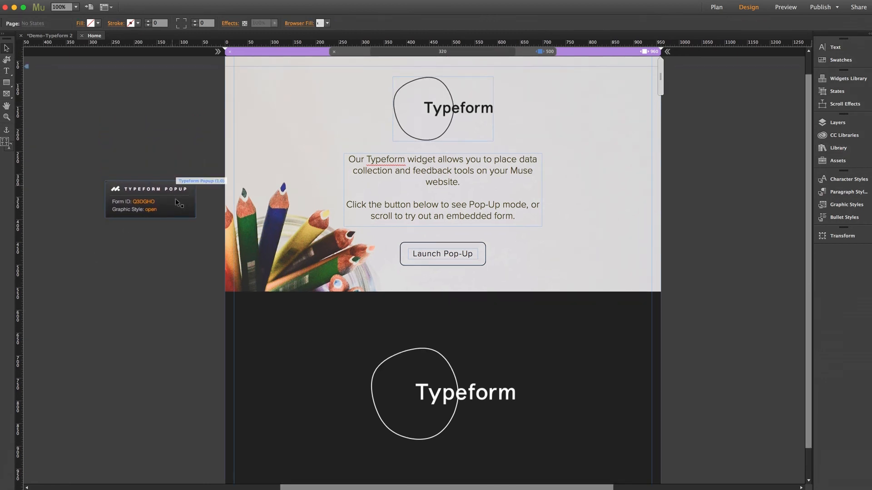
pyautogui.click(175, 198)
pyautogui.click(205, 180)
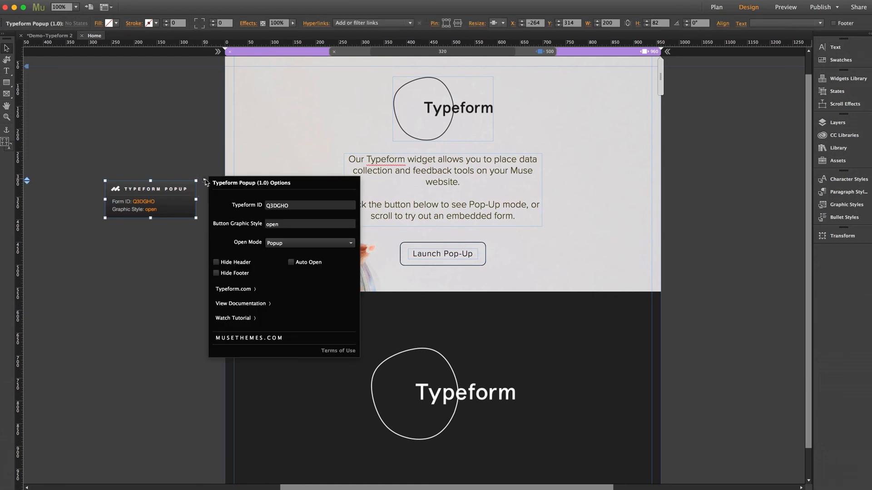
# Step: Replace the popup's Typeform ID with JWKTLP and set Button Graphic Style to form2
pyautogui.doubleClick(297, 207)
pyautogui.press('super+v')
pyautogui.press('Return')
pyautogui.doubleClick(274, 225)
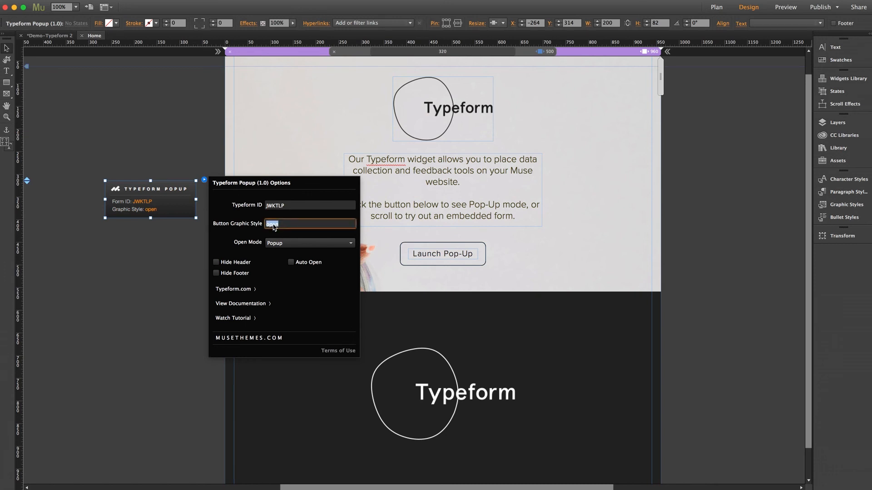
pyautogui.write('form2')
pyautogui.press('Return')
# Step: Duplicate the Launch Pop-Up button's 'open' graphic style as form2, then reopen the popup widget options
pyautogui.click(163, 259)
pyautogui.click(434, 258)
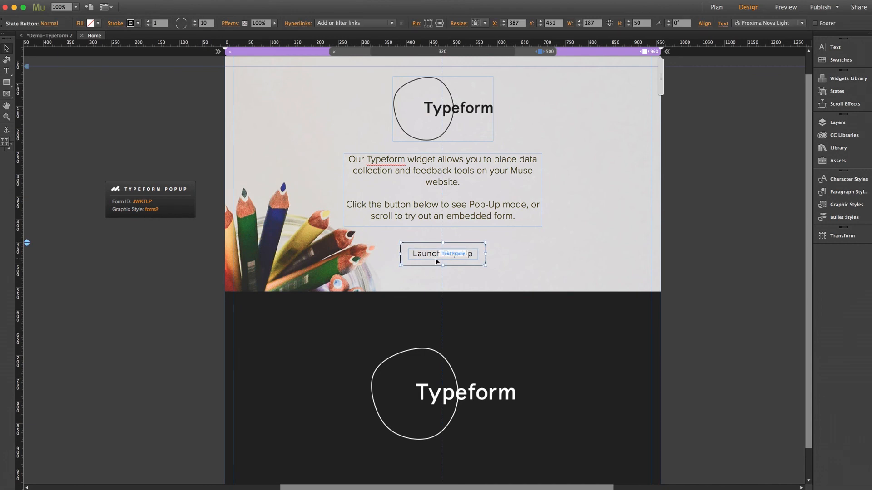
pyautogui.click(840, 204)
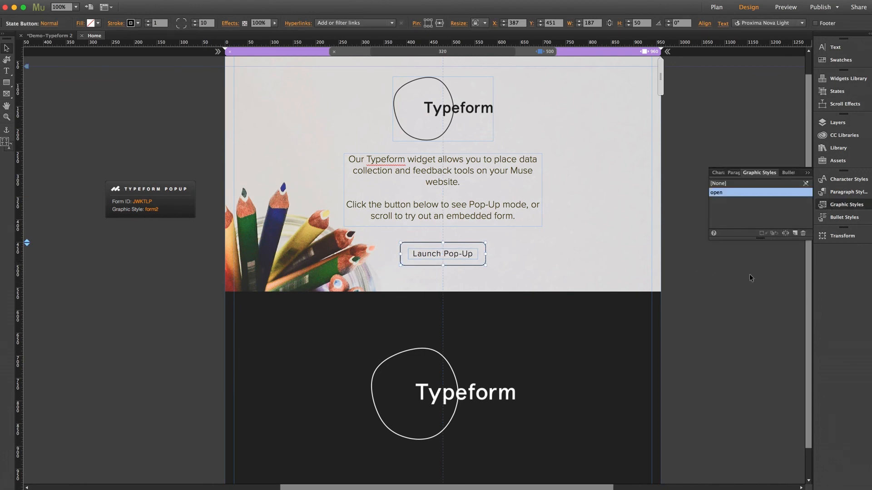
pyautogui.click(795, 234)
pyautogui.click(722, 203)
pyautogui.doubleClick(723, 203)
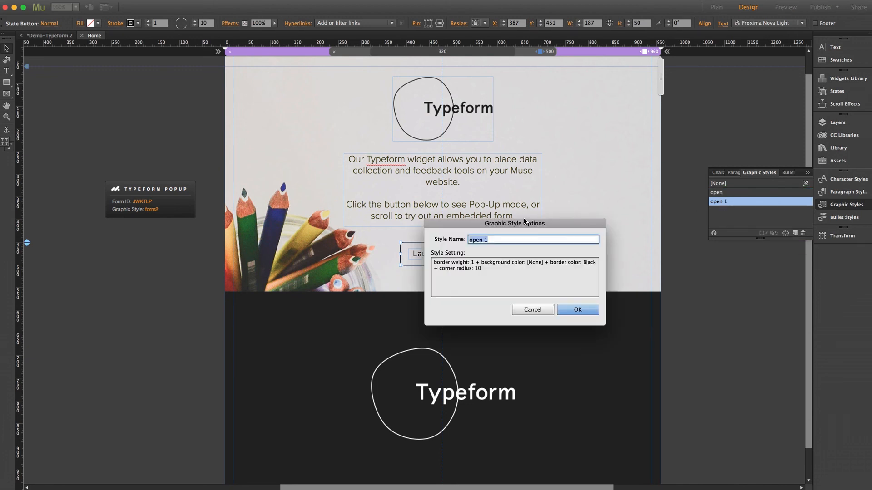
pyautogui.write('form2')
pyautogui.click(584, 313)
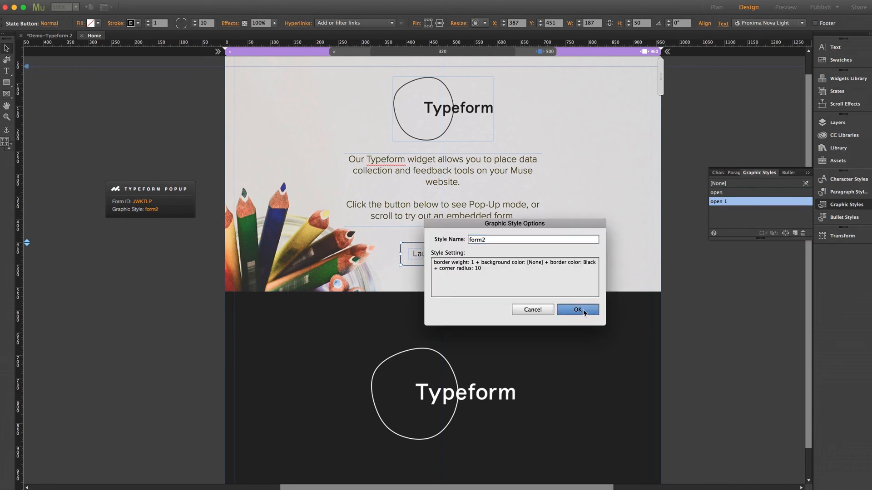
pyautogui.click(172, 211)
pyautogui.click(204, 179)
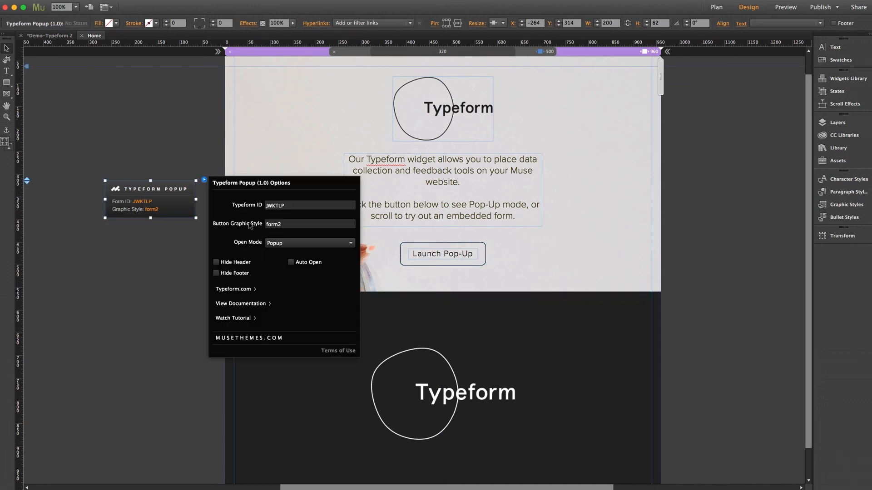
# Step: Check the Open Mode list, keep Popup selected, and close the widget options
pyautogui.click(288, 243)
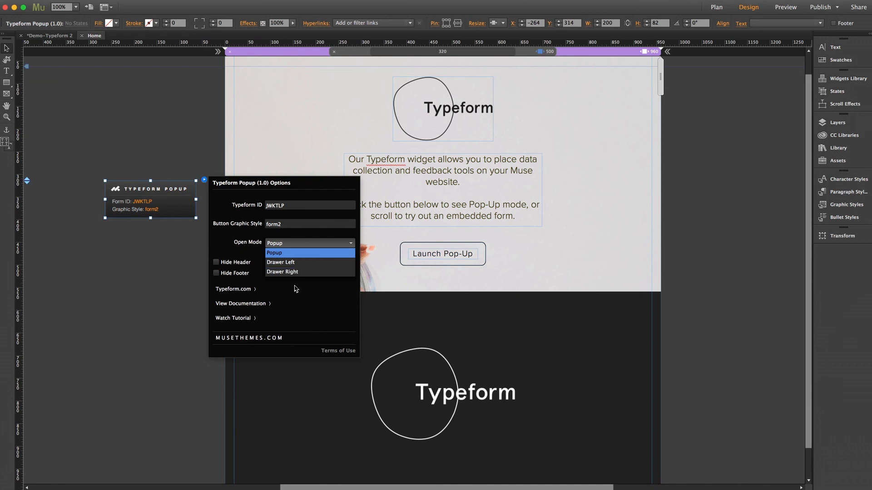
pyautogui.click(276, 253)
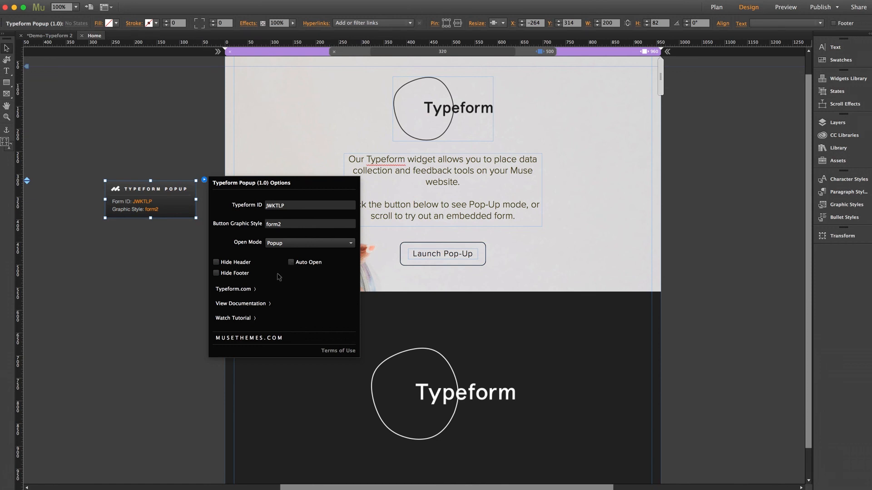
pyautogui.click(144, 275)
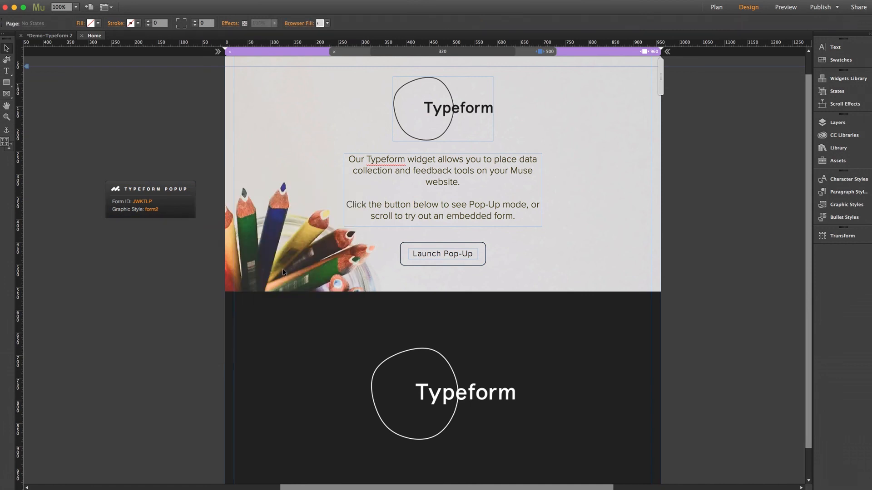
# Step: Preview the page in Firefox and launch the contact form pop-up from Launch Pop-Up
pyautogui.press('super+alt+e')
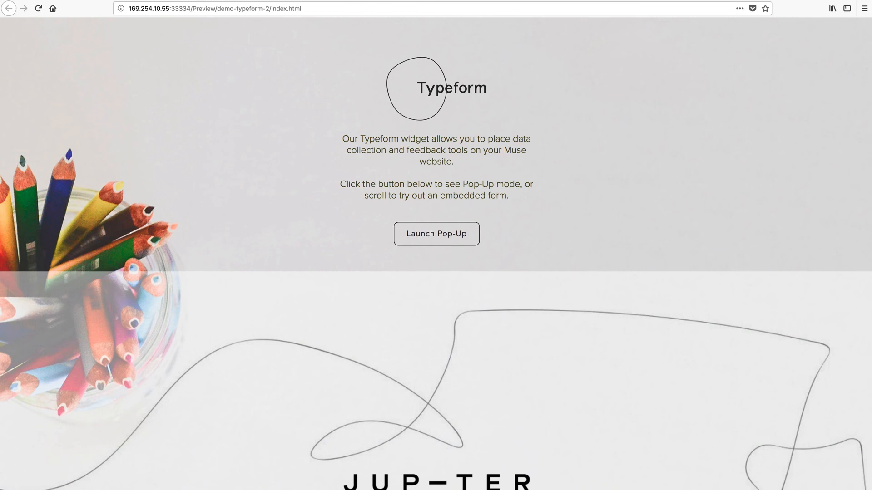
pyautogui.click(437, 235)
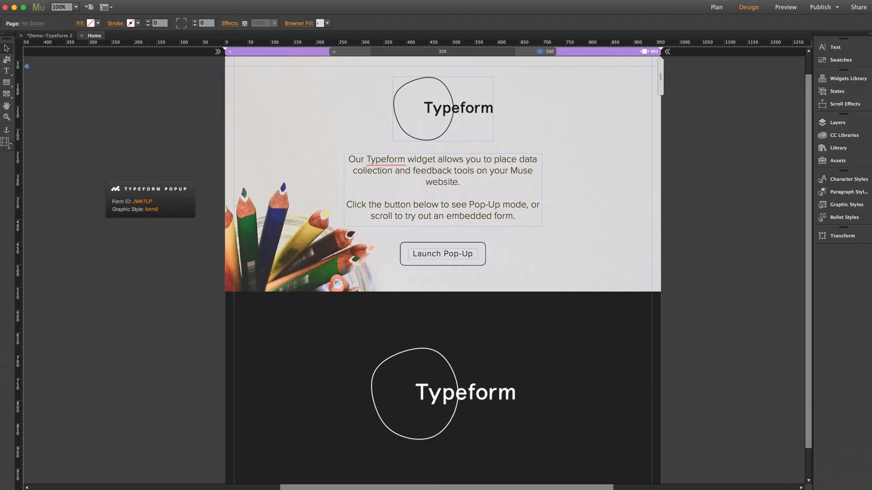
pyautogui.click(177, 202)
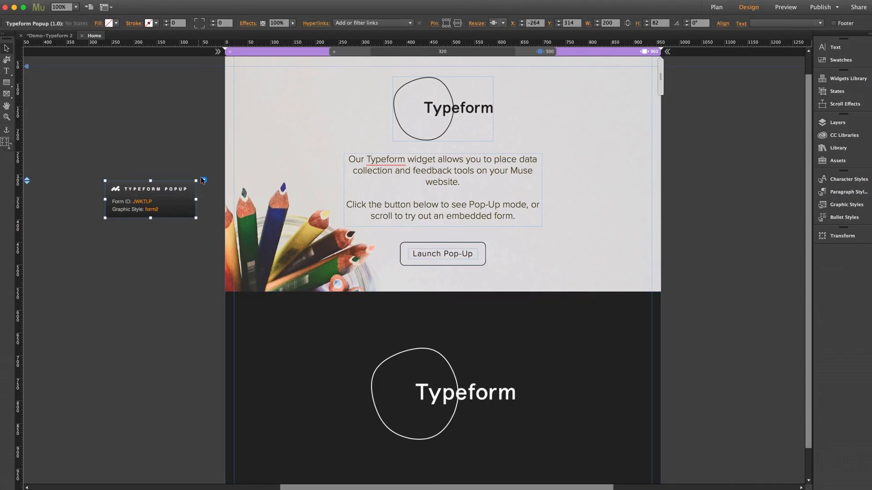
# Step: Change the Typeform Popup widget's Open Mode to Drawer Right and preview the page again
pyautogui.click(203, 180)
pyautogui.click(270, 244)
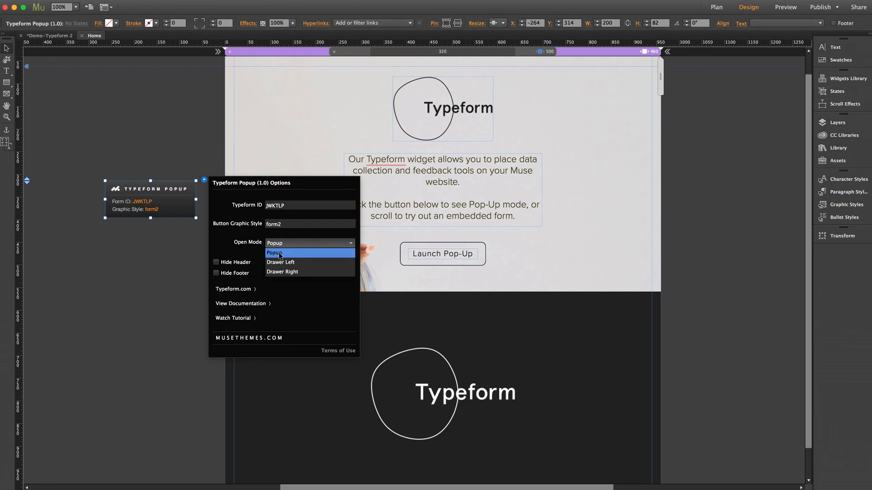
pyautogui.click(282, 272)
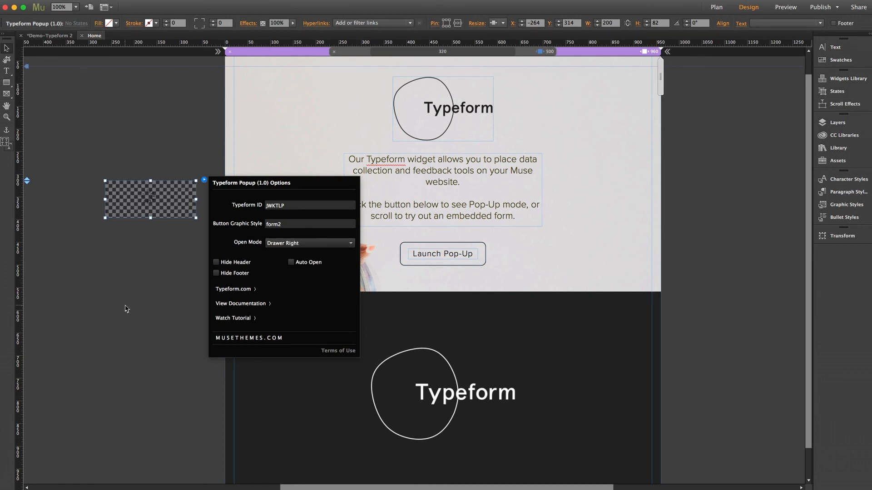
pyautogui.click(125, 307)
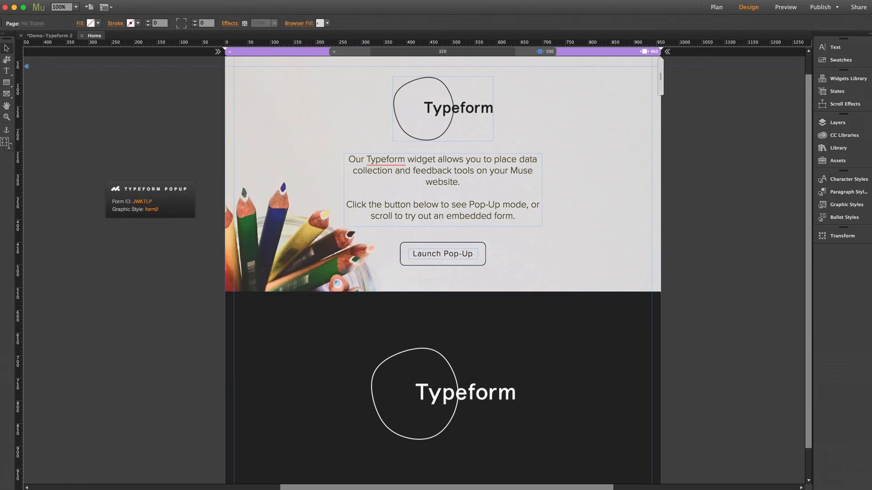
pyautogui.press('super+alt+e')
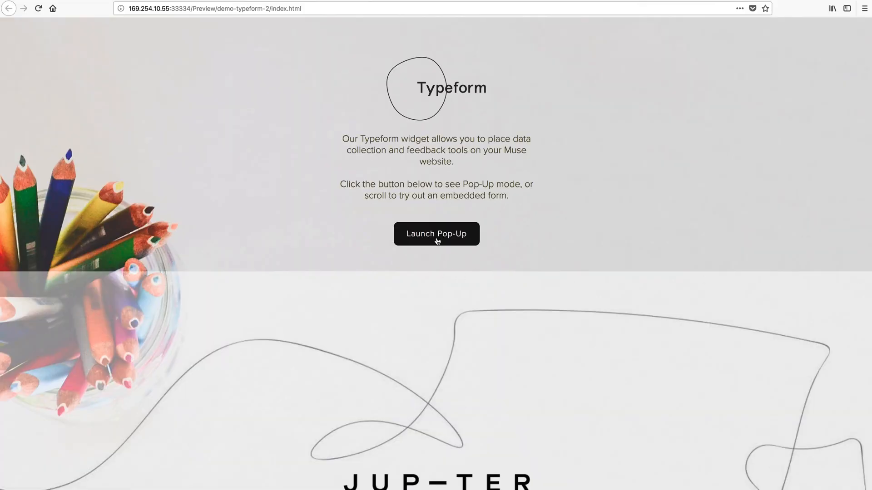
# Step: Open the contact form drawer, start it with Pop me a message, then close it
pyautogui.click(437, 241)
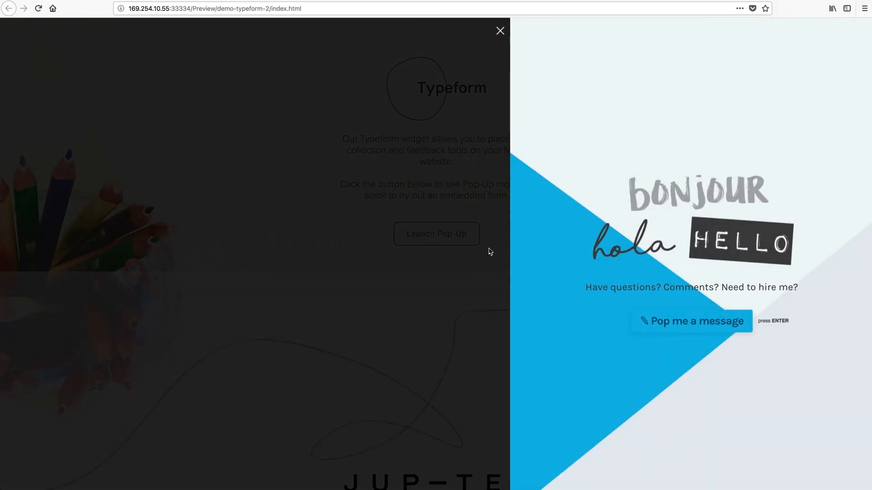
pyautogui.click(688, 327)
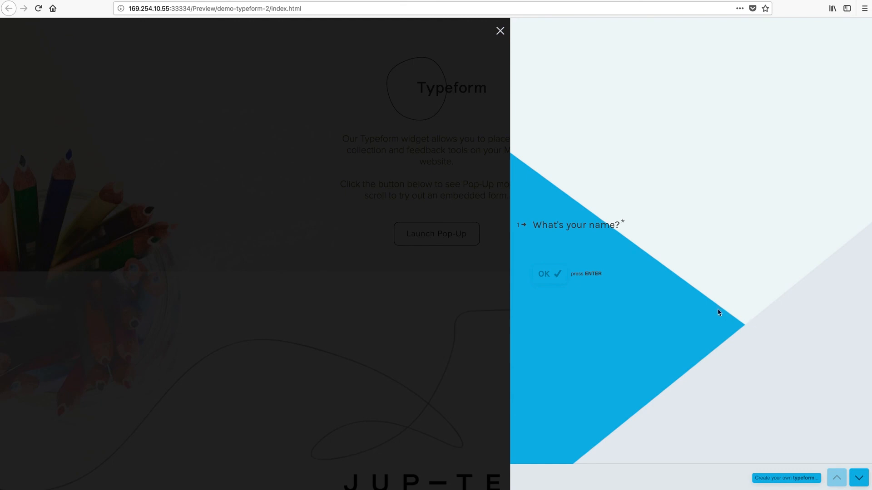
pyautogui.click(500, 31)
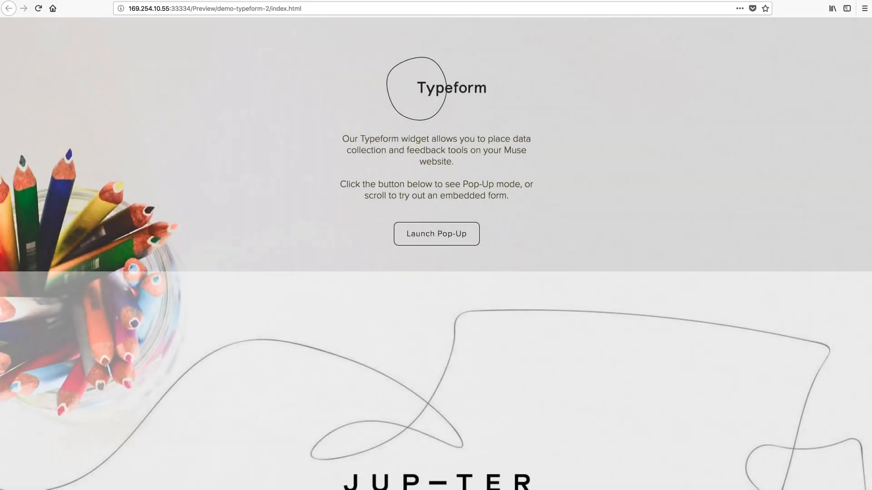